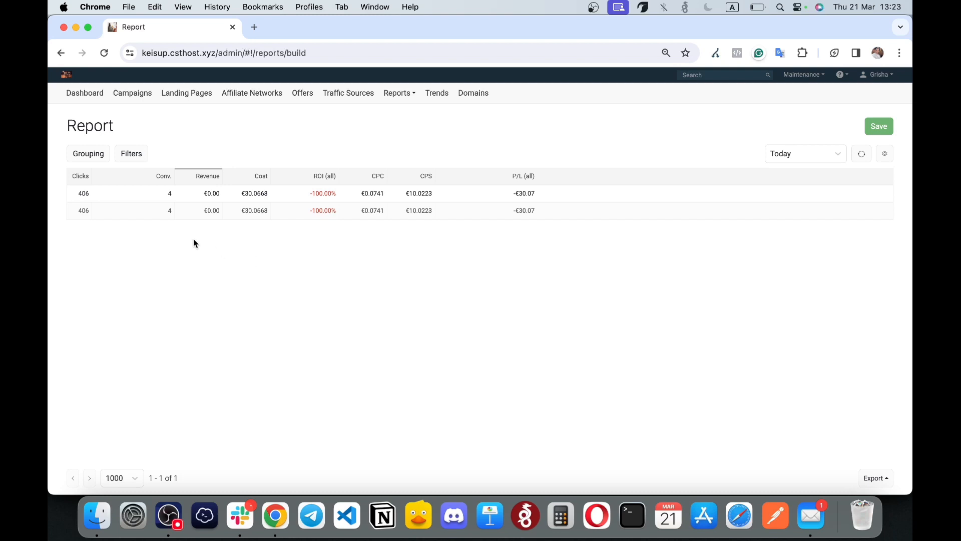
Browse the parameters available for grouping the report, leaving the grouping empty
{"action": "left_click", "coordinate": [89, 159]}
{"action": "left_click", "coordinate": [332, 162]}
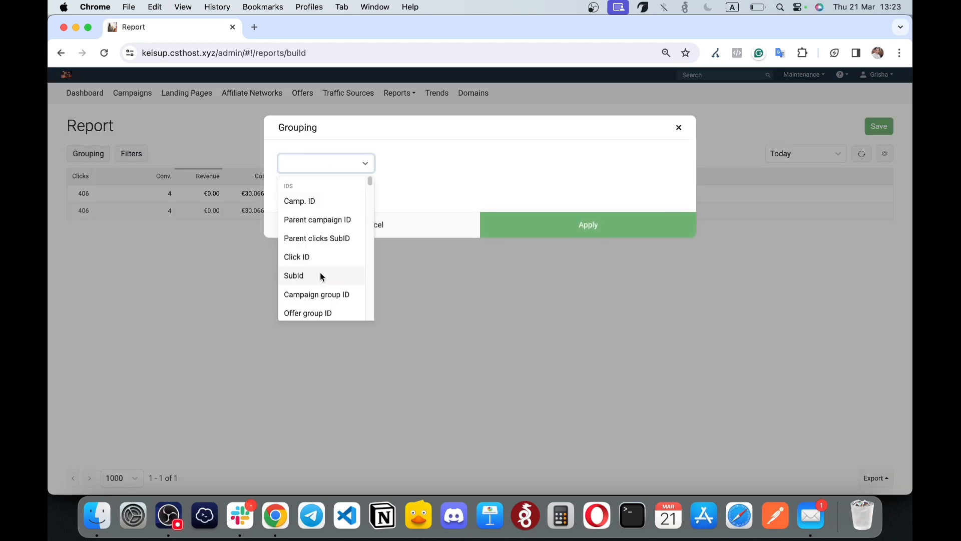
{"action": "scroll", "coordinate": [320, 274], "scroll_direction": "down", "scroll_amount": 5}
{"action": "scroll", "coordinate": [320, 275], "scroll_direction": "up", "scroll_amount": 3}
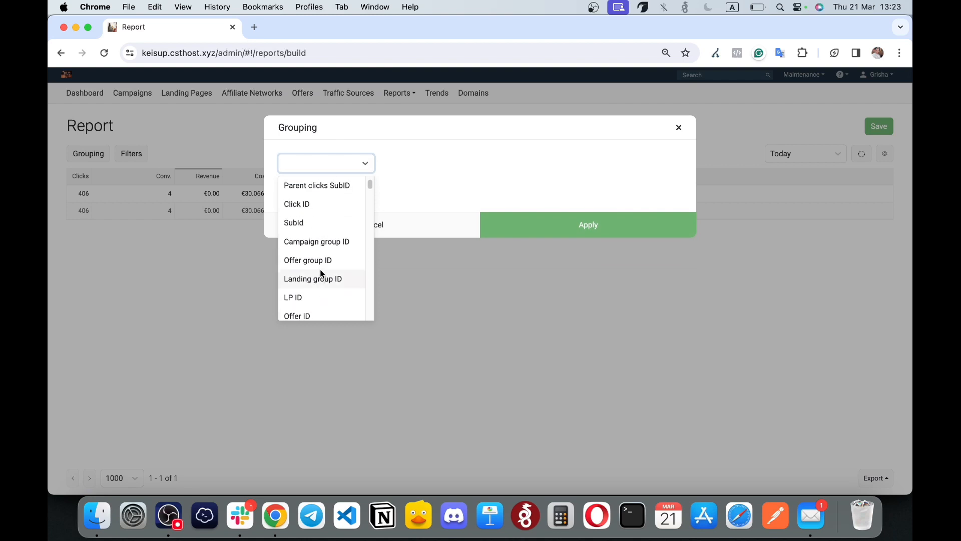
{"action": "scroll", "coordinate": [314, 208], "scroll_direction": "up", "scroll_amount": 3}
{"action": "scroll", "coordinate": [313, 207], "scroll_direction": "down", "scroll_amount": 3}
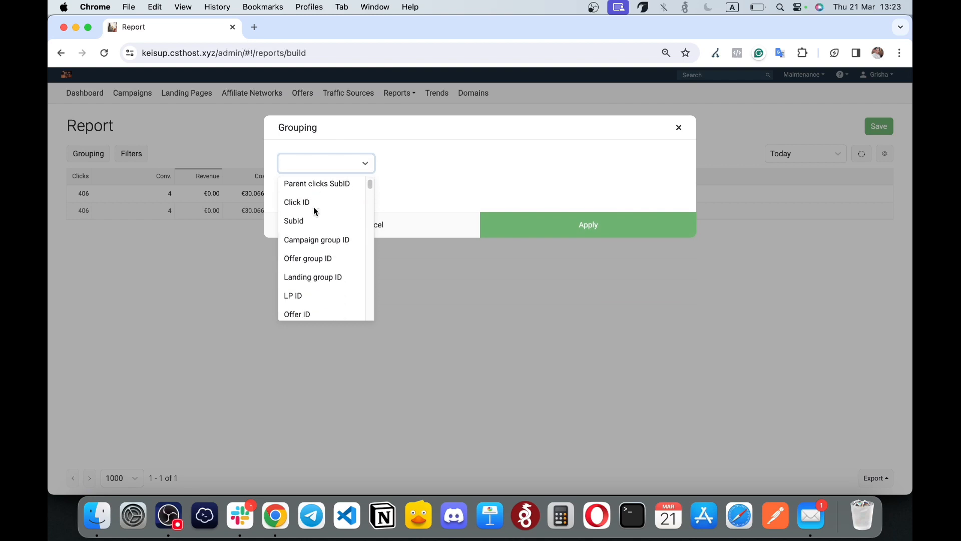
{"action": "scroll", "coordinate": [315, 210], "scroll_direction": "down", "scroll_amount": 6}
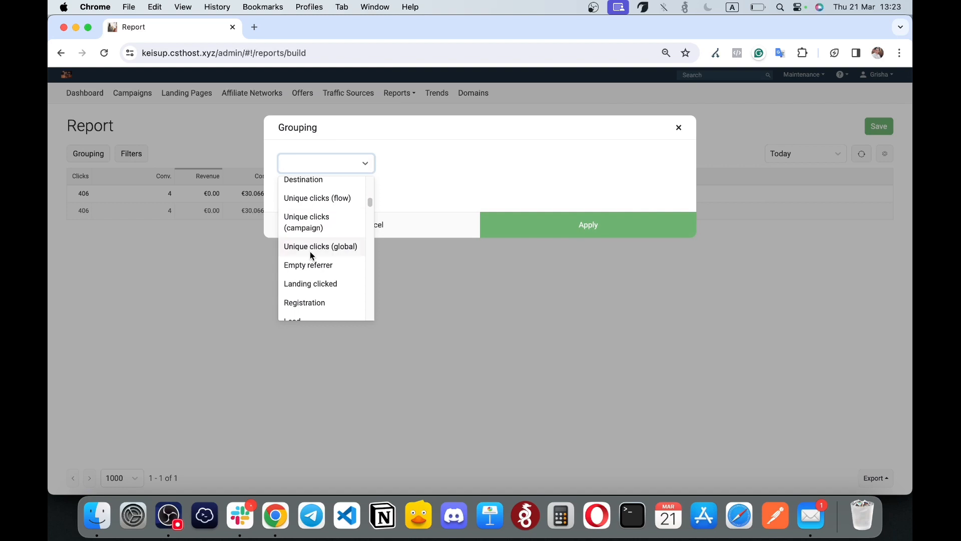
{"action": "scroll", "coordinate": [311, 230], "scroll_direction": "up", "scroll_amount": 6}
{"action": "left_click", "coordinate": [426, 225]}
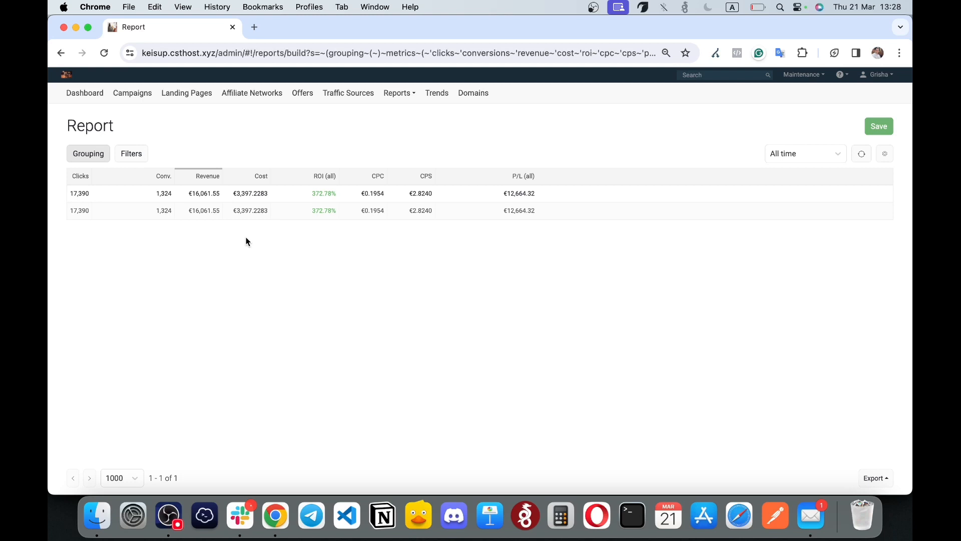
Group the all-time report by Source and Site
{"action": "left_click", "coordinate": [97, 155]}
{"action": "left_click", "coordinate": [338, 170]}
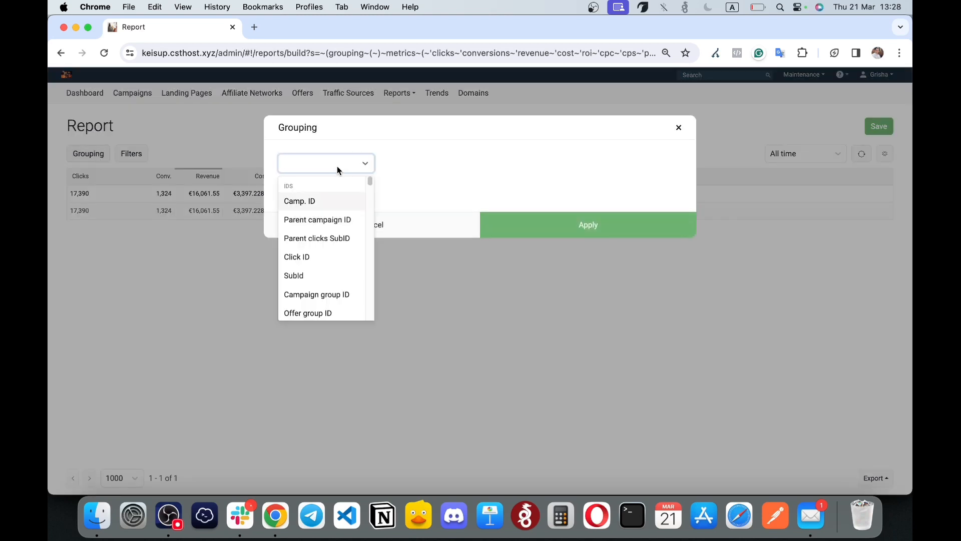
{"action": "type", "text": "sou"}
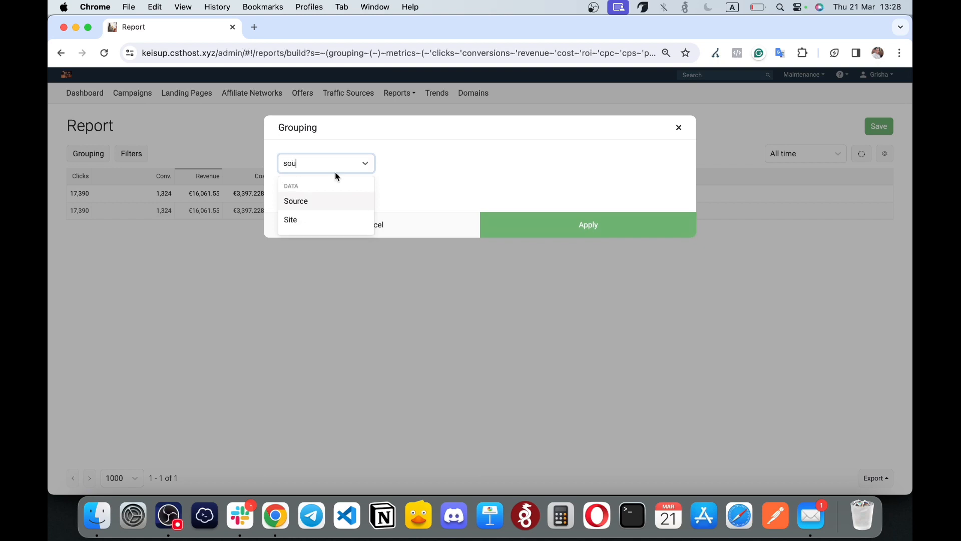
{"action": "left_click", "coordinate": [321, 201]}
{"action": "left_click", "coordinate": [331, 164]}
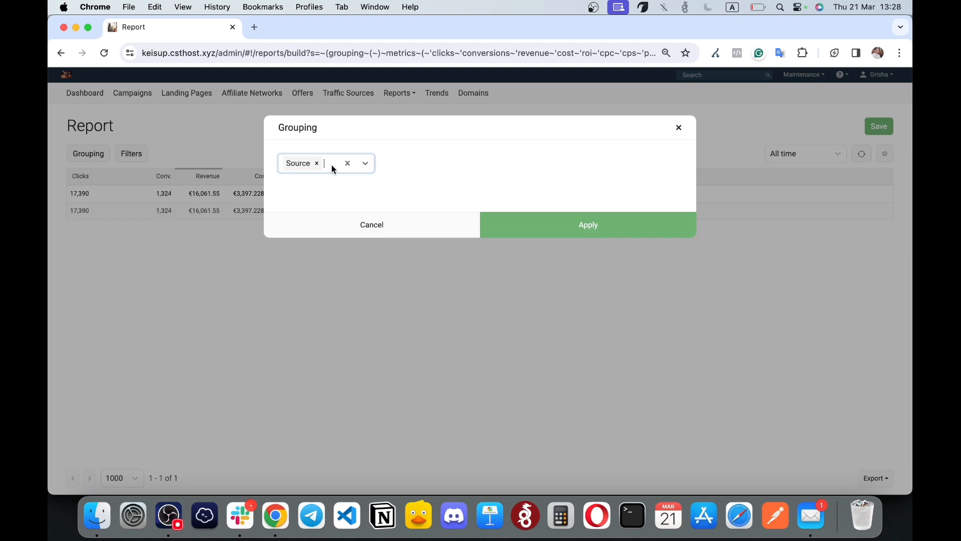
{"action": "type", "text": "si"}
{"action": "left_click", "coordinate": [298, 202]}
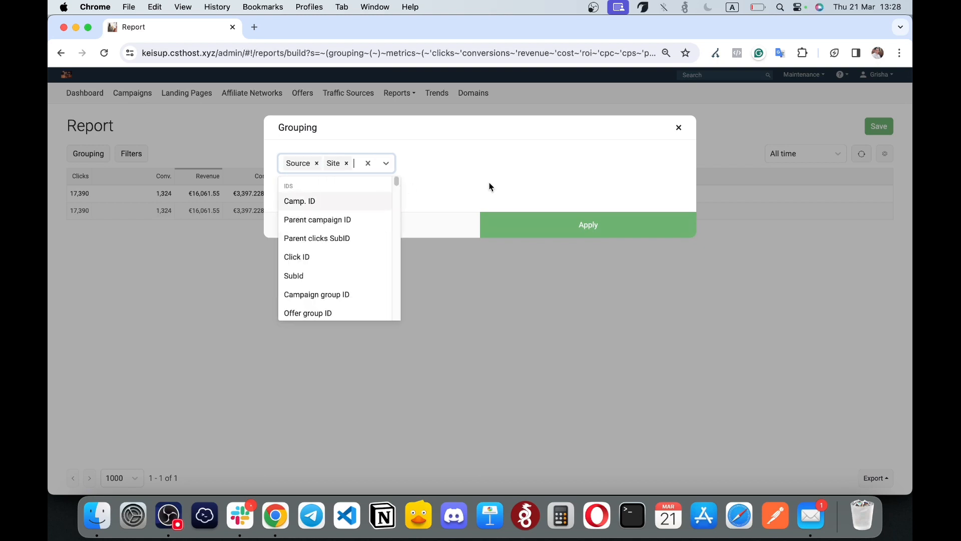
{"action": "left_click", "coordinate": [521, 205]}
{"action": "left_click", "coordinate": [524, 225]}
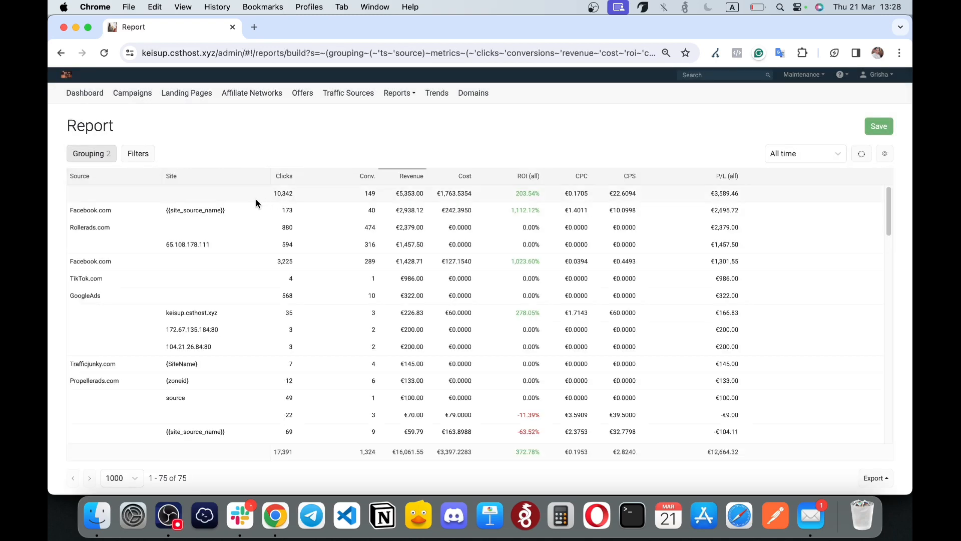
Filter the grouped report to entries where Sale is Yes
{"action": "left_click", "coordinate": [138, 153]}
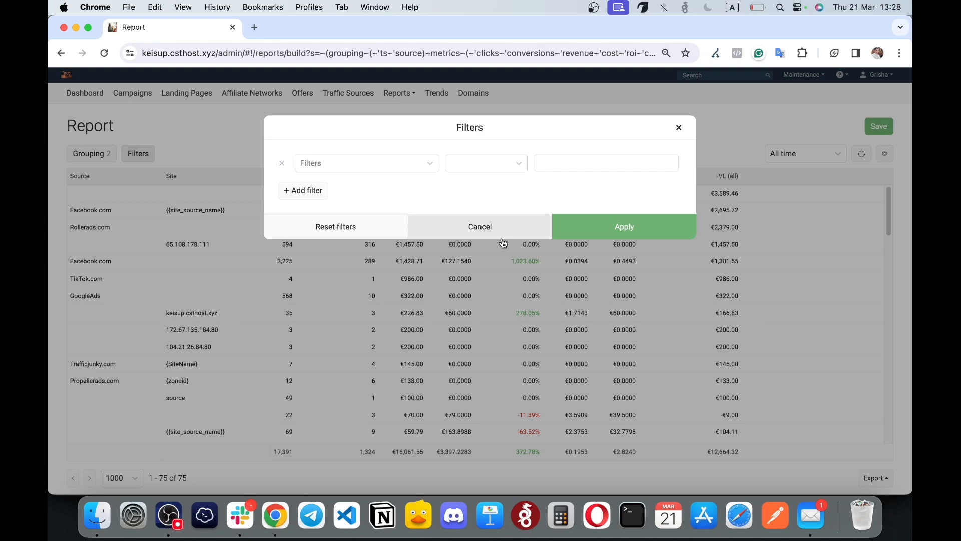
{"action": "left_click", "coordinate": [502, 240]}
{"action": "left_click", "coordinate": [139, 154]}
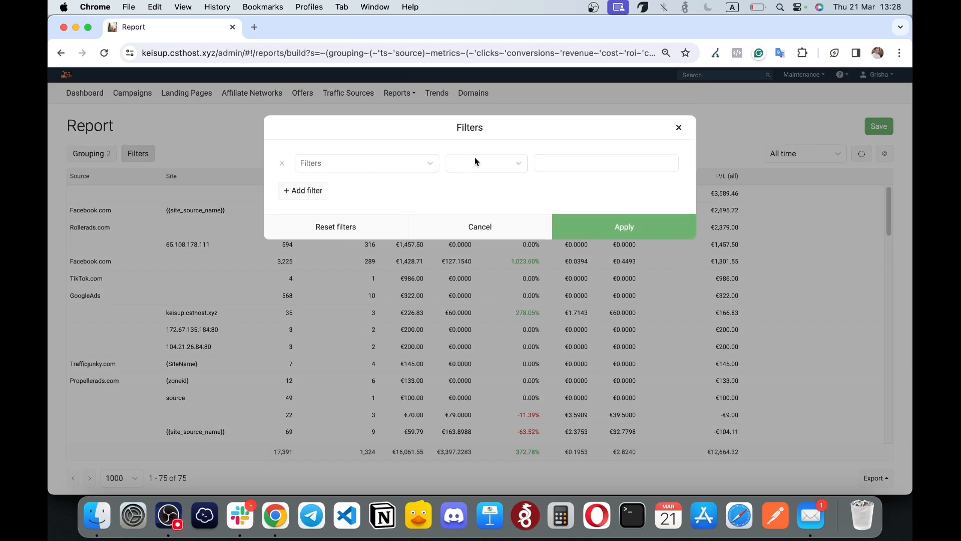
{"action": "left_click", "coordinate": [374, 163]}
{"action": "type", "text": "sa"}
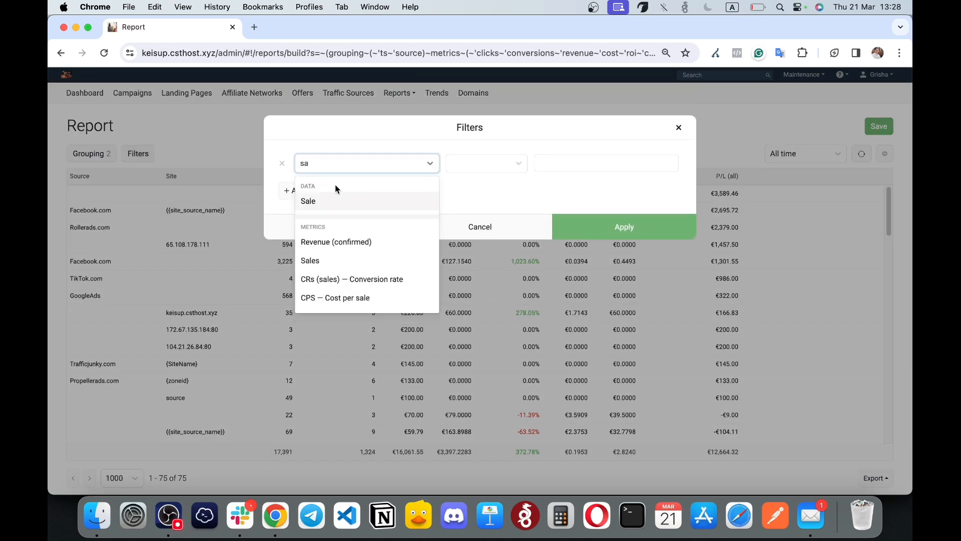
{"action": "left_click", "coordinate": [309, 203]}
{"action": "left_click", "coordinate": [565, 224]}
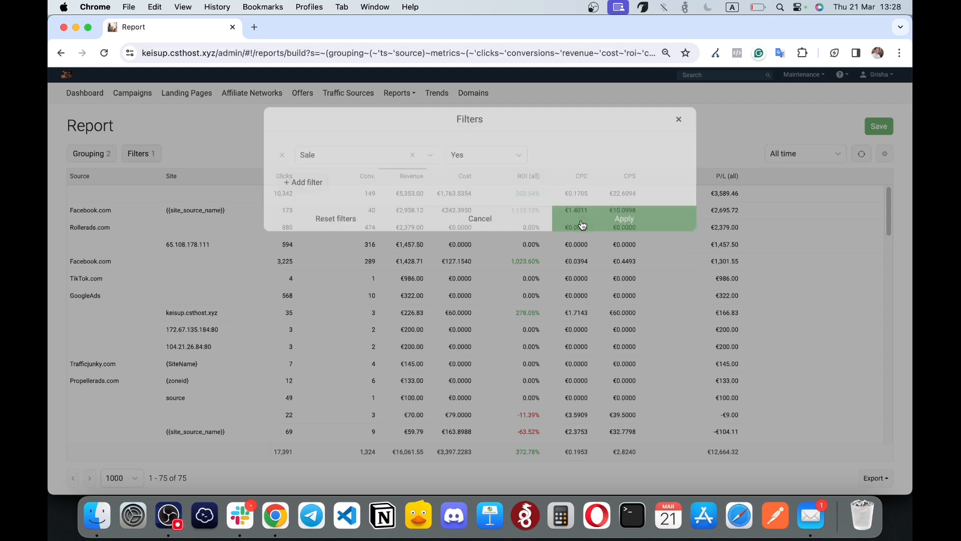
Review the other parameters available for filtering the report, keeping the Sale filter set to Yes
{"action": "left_click", "coordinate": [145, 160]}
{"action": "left_click", "coordinate": [378, 162]}
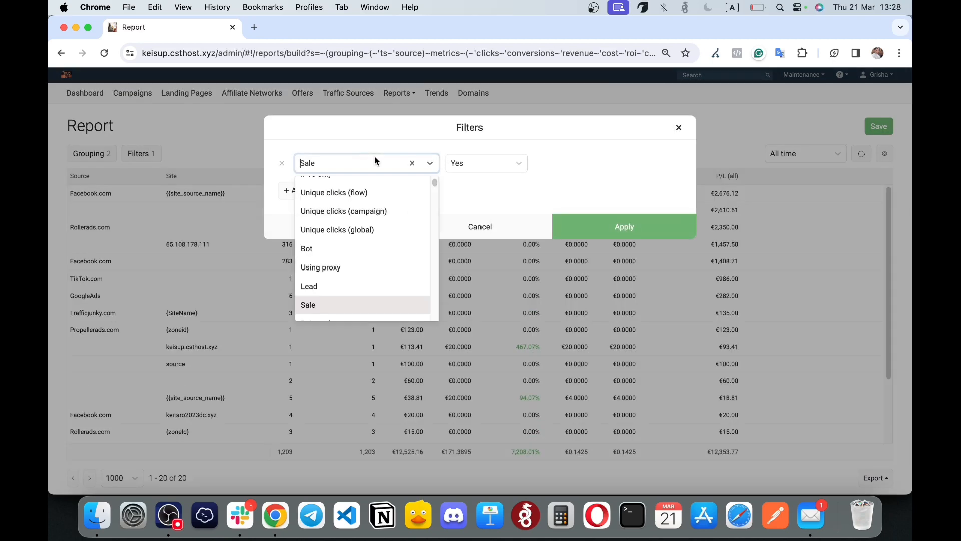
{"action": "scroll", "coordinate": [359, 272], "scroll_direction": "down", "scroll_amount": 3}
{"action": "scroll", "coordinate": [358, 272], "scroll_direction": "up", "scroll_amount": 1}
{"action": "scroll", "coordinate": [322, 236], "scroll_direction": "up", "scroll_amount": 1}
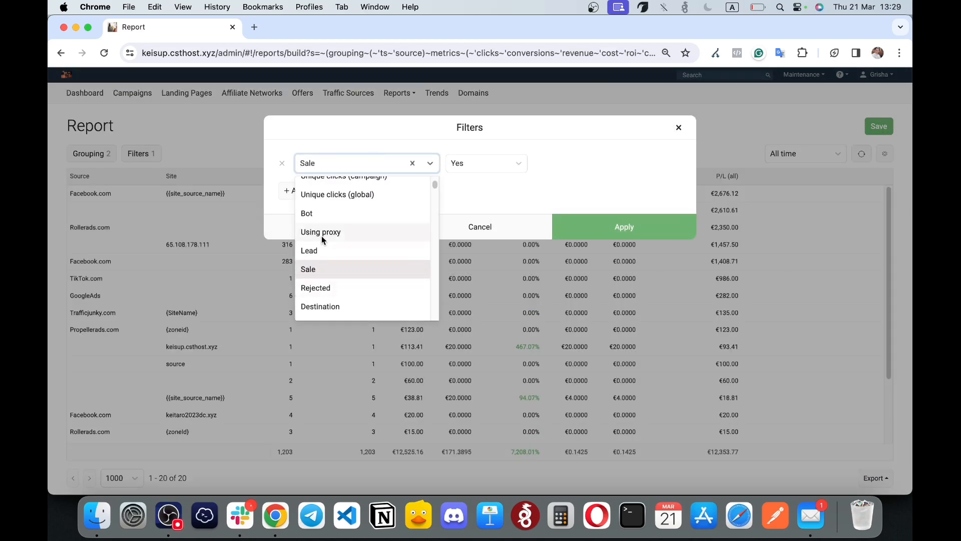
{"action": "scroll", "coordinate": [321, 236], "scroll_direction": "up", "scroll_amount": 2}
{"action": "scroll", "coordinate": [321, 236], "scroll_direction": "down", "scroll_amount": 2}
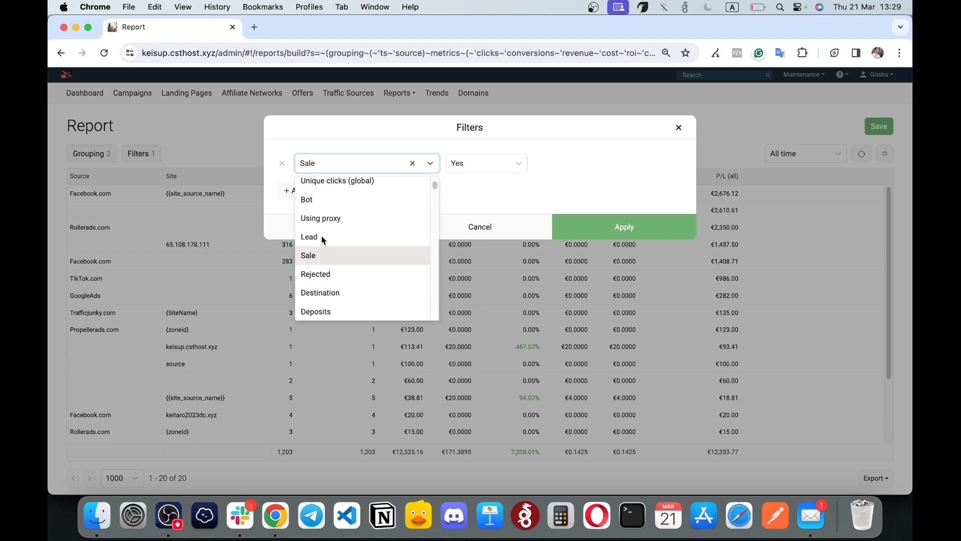
{"action": "scroll", "coordinate": [325, 270], "scroll_direction": "down", "scroll_amount": 1}
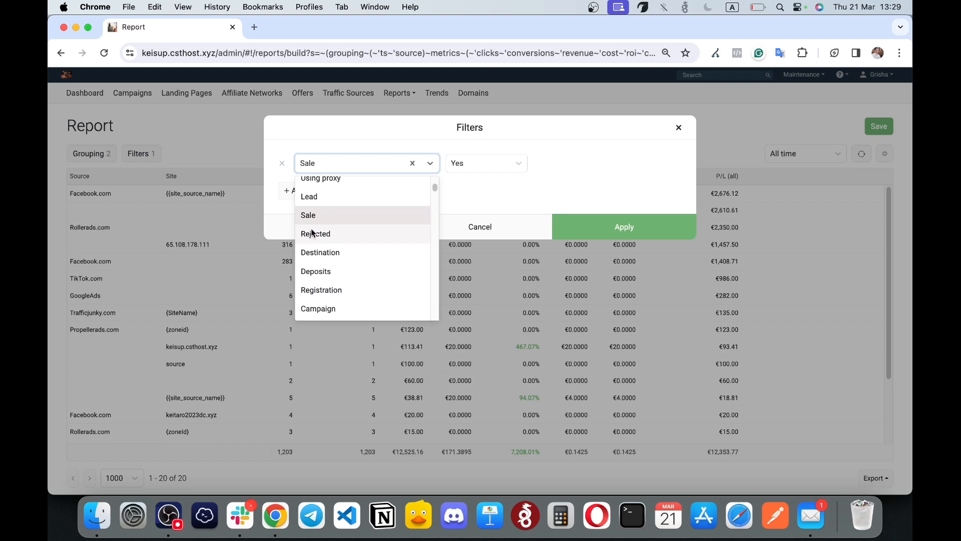
{"action": "scroll", "coordinate": [329, 200], "scroll_direction": "down", "scroll_amount": 1}
{"action": "scroll", "coordinate": [329, 200], "scroll_direction": "down", "scroll_amount": 1}
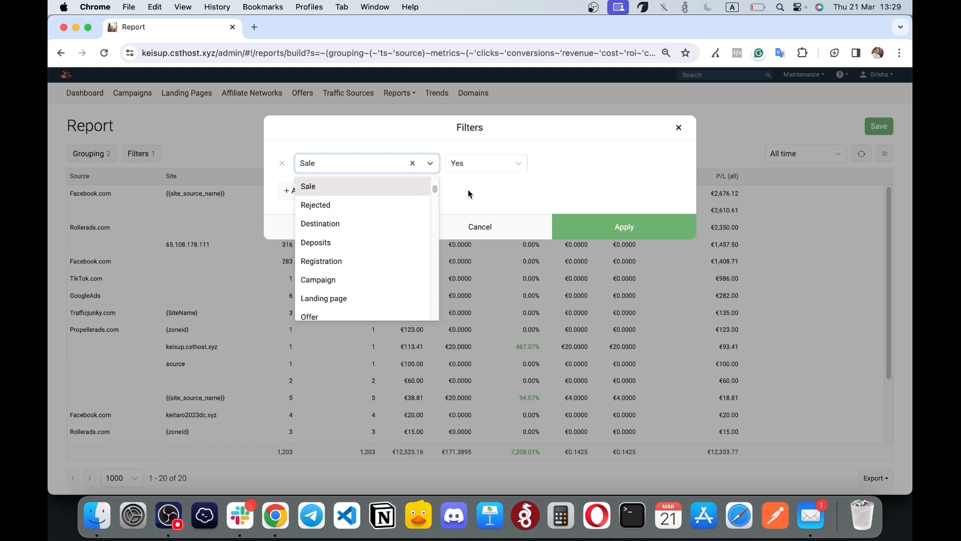
{"action": "left_click", "coordinate": [362, 165]}
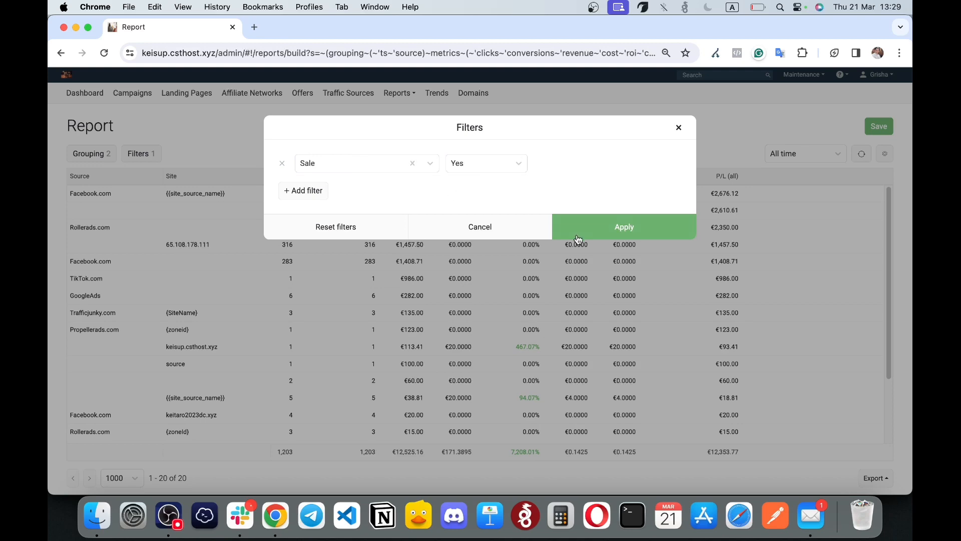
{"action": "left_click", "coordinate": [602, 234]}
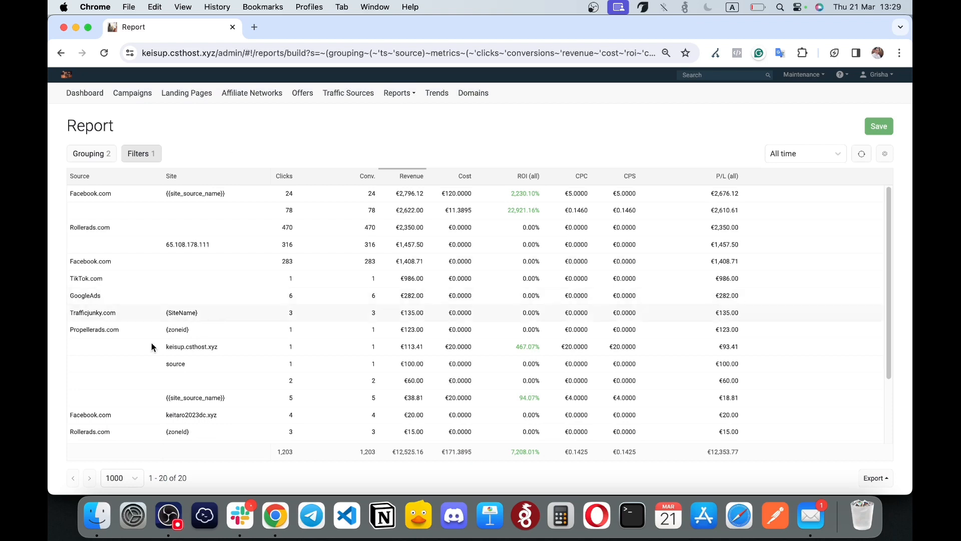
Examine the sales per source and site, including the Propellerads.com {zoneid} row and the Trafficjunky.com revenue
{"action": "scroll", "coordinate": [300, 333], "scroll_direction": "down", "scroll_amount": 4}
{"action": "scroll", "coordinate": [299, 333], "scroll_direction": "up", "scroll_amount": 4}
{"action": "left_click_drag", "start_coordinate": [165, 330], "coordinate": [191, 331]}
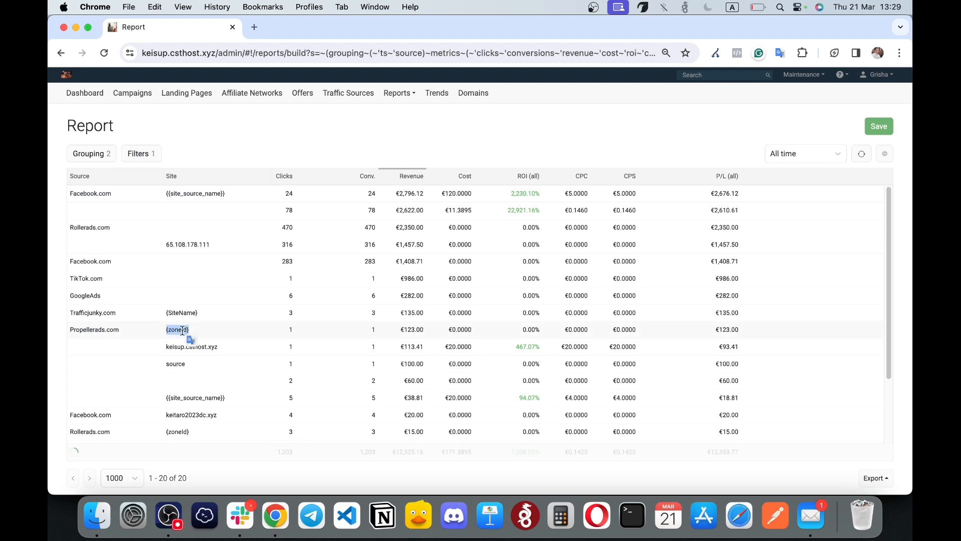
{"action": "left_click", "coordinate": [181, 331]}
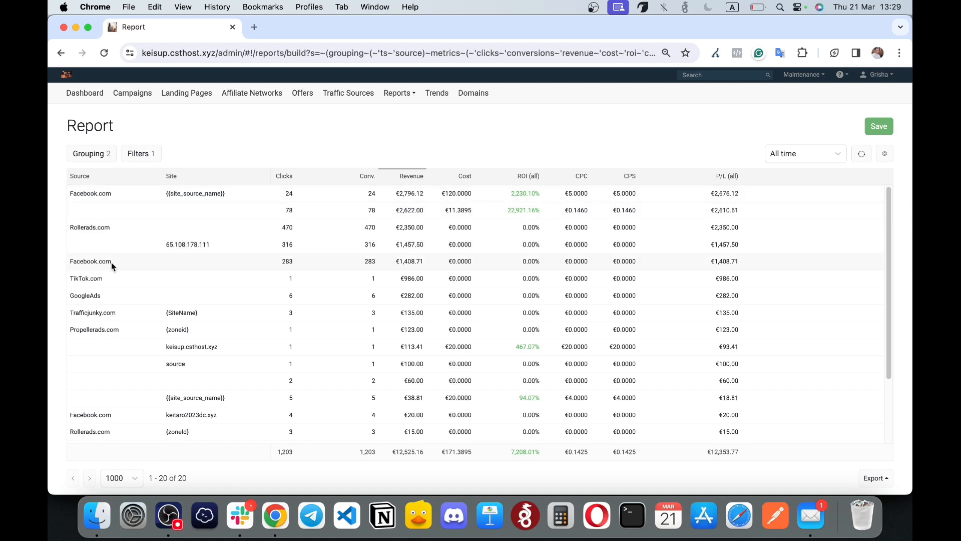
{"action": "scroll", "coordinate": [95, 302], "scroll_direction": "down", "scroll_amount": 1}
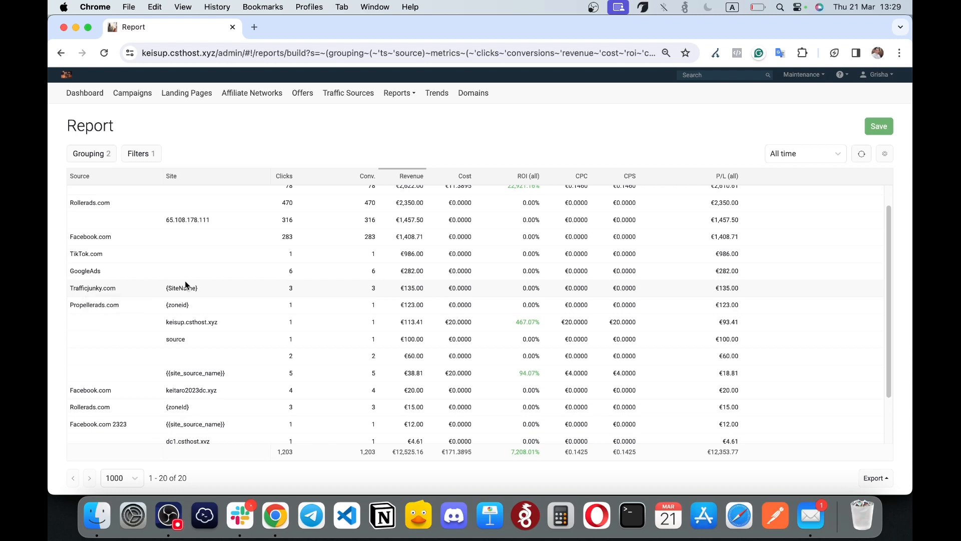
{"action": "double_click", "coordinate": [407, 288]}
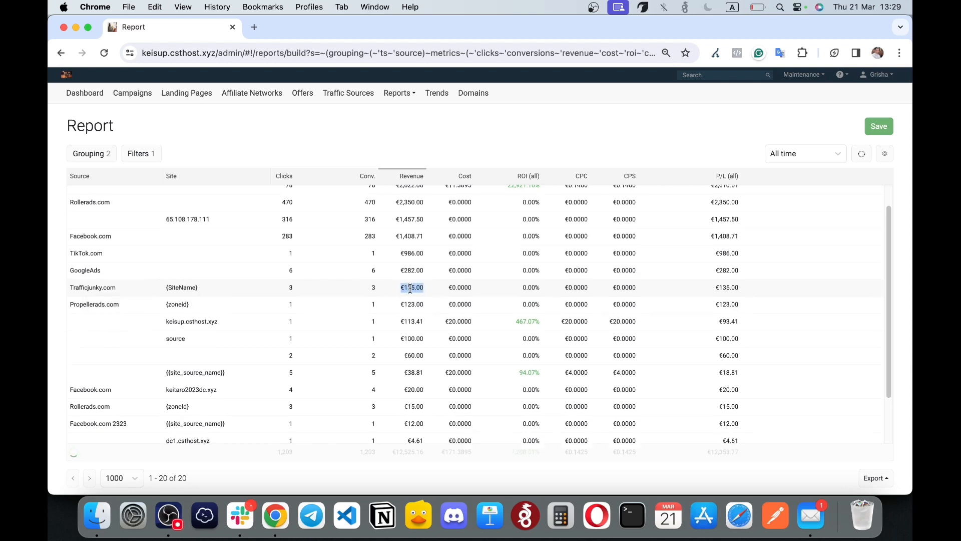
{"action": "scroll", "coordinate": [230, 279], "scroll_direction": "down", "scroll_amount": 2}
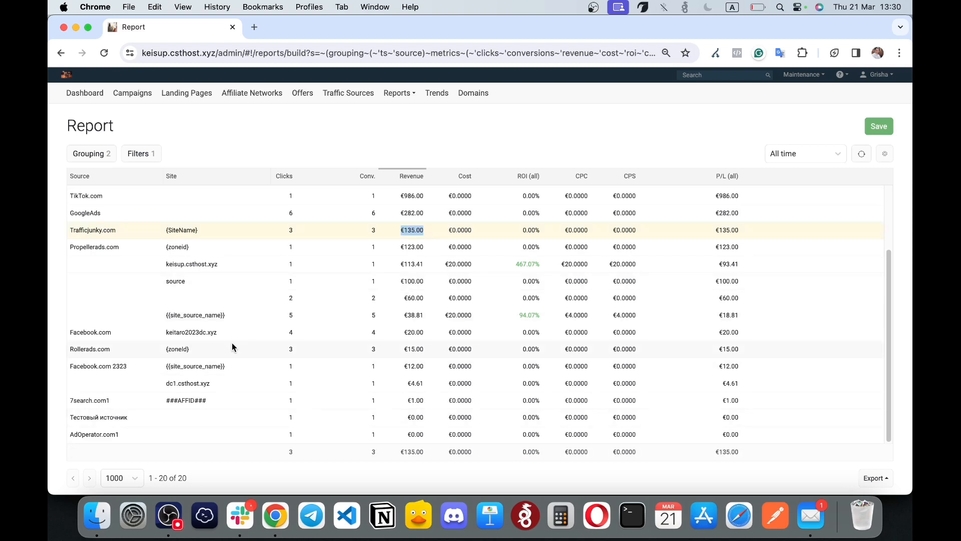
{"action": "scroll", "coordinate": [308, 271], "scroll_direction": "up", "scroll_amount": 3}
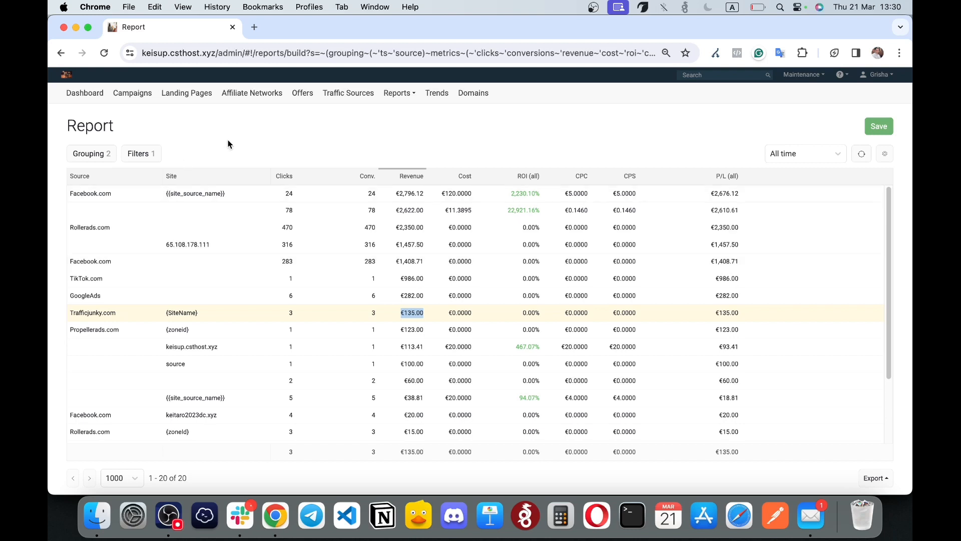
Replace the Source and Site groupings with Keyword and apply the new grouping to the report
{"action": "left_click", "coordinate": [90, 154]}
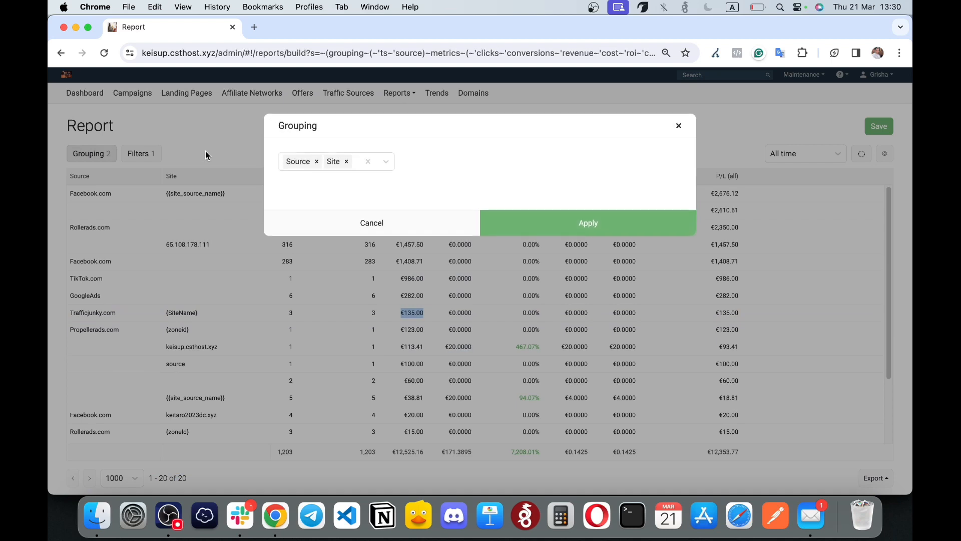
{"action": "left_click", "coordinate": [317, 163]}
{"action": "left_click", "coordinate": [306, 164]}
{"action": "left_click", "coordinate": [308, 164]}
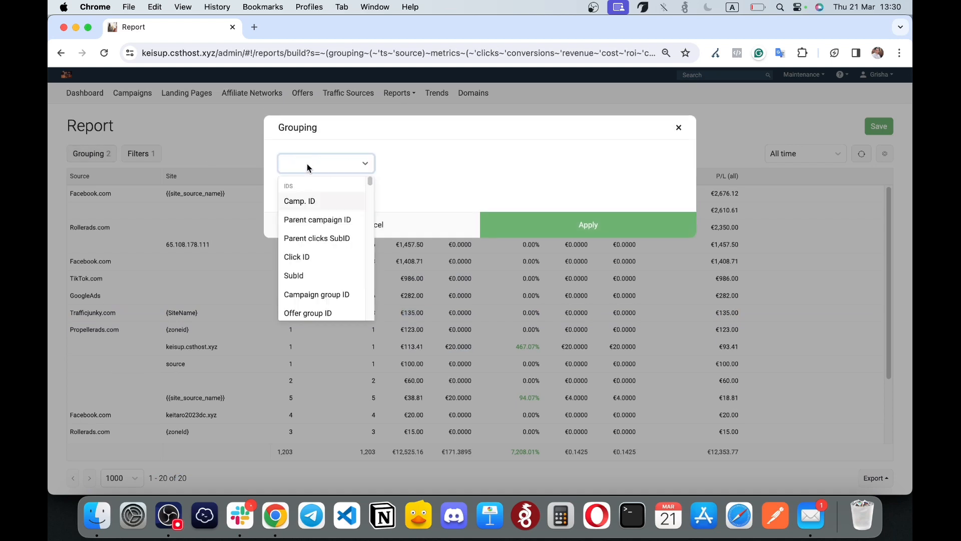
{"action": "type", "text": "ke"}
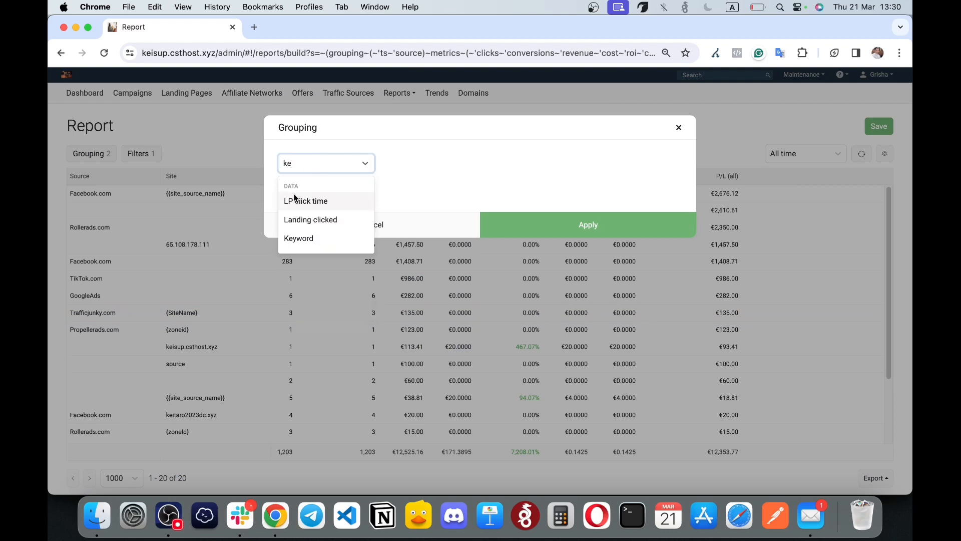
{"action": "left_click", "coordinate": [291, 240]}
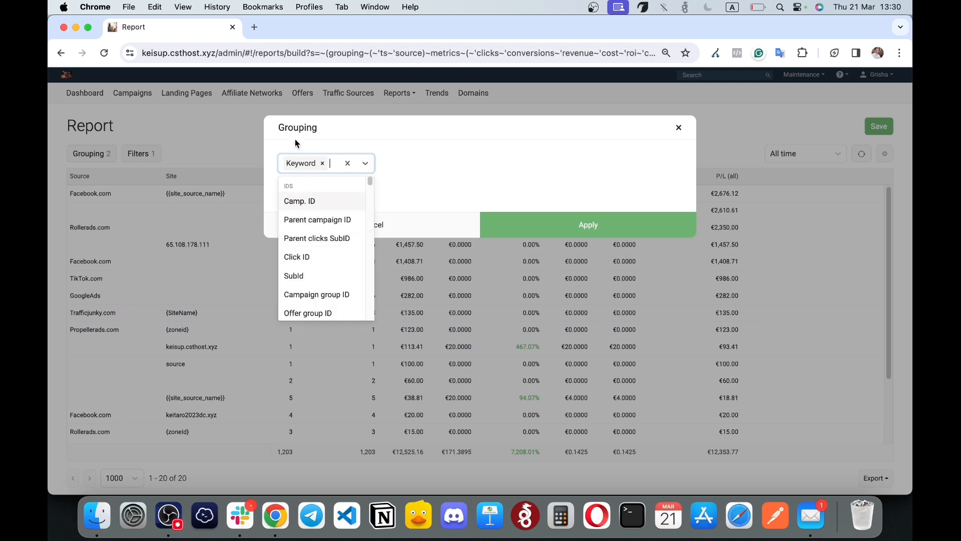
{"action": "left_click", "coordinate": [550, 173]}
{"action": "left_click", "coordinate": [595, 224]}
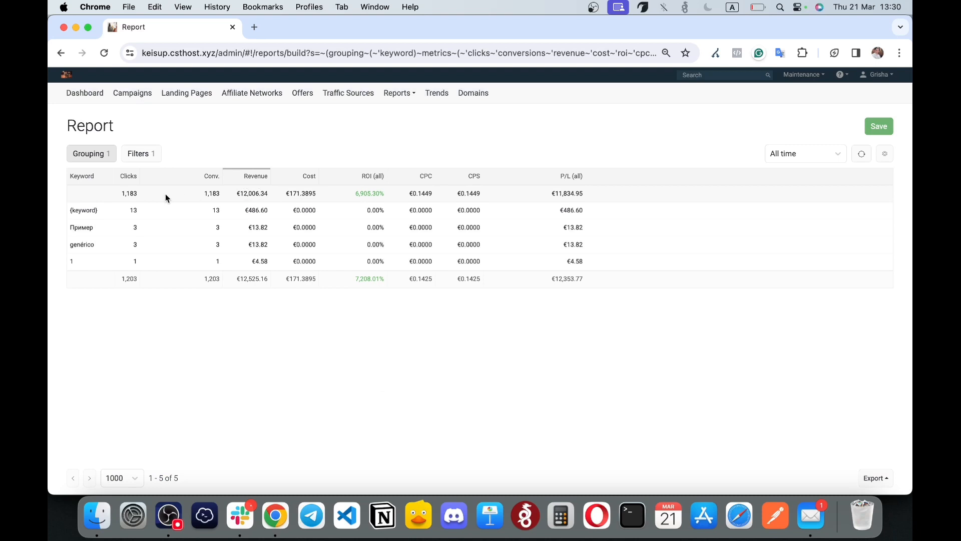
Compare the revenue of the blank, genérico and {keyword} rows in the keyword report
{"action": "double_click", "coordinate": [253, 194]}
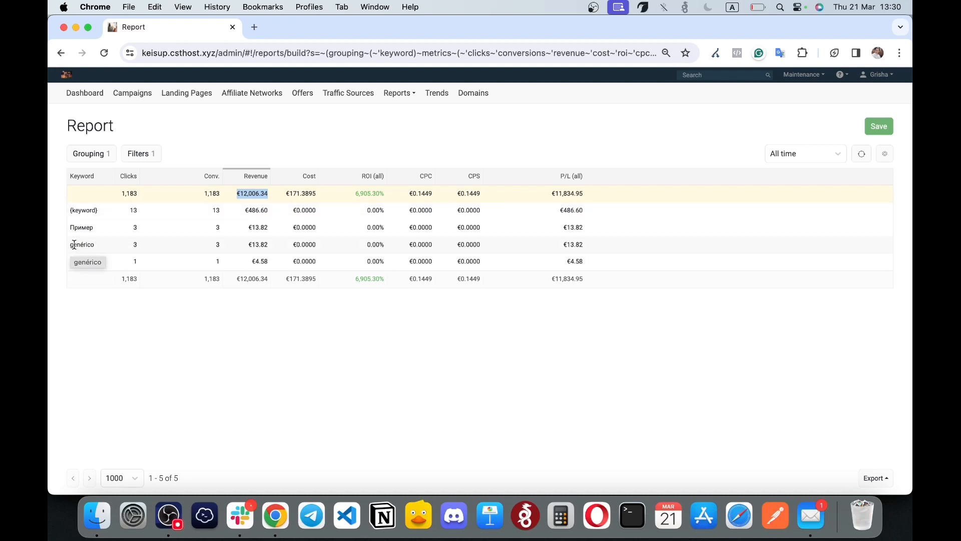
{"action": "left_click", "coordinate": [258, 244]}
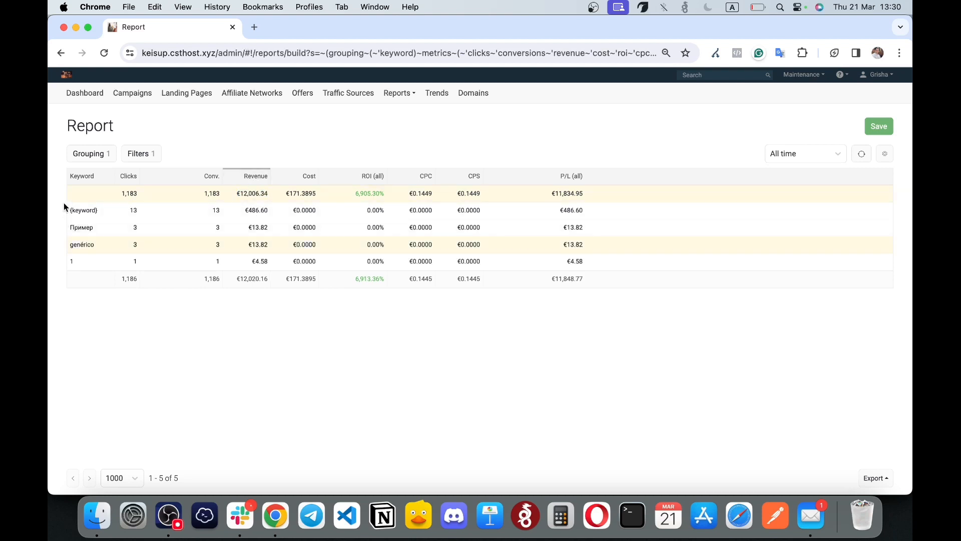
{"action": "left_click_drag", "start_coordinate": [69, 211], "coordinate": [100, 208]}
{"action": "left_click_drag", "start_coordinate": [249, 209], "coordinate": [287, 210]}
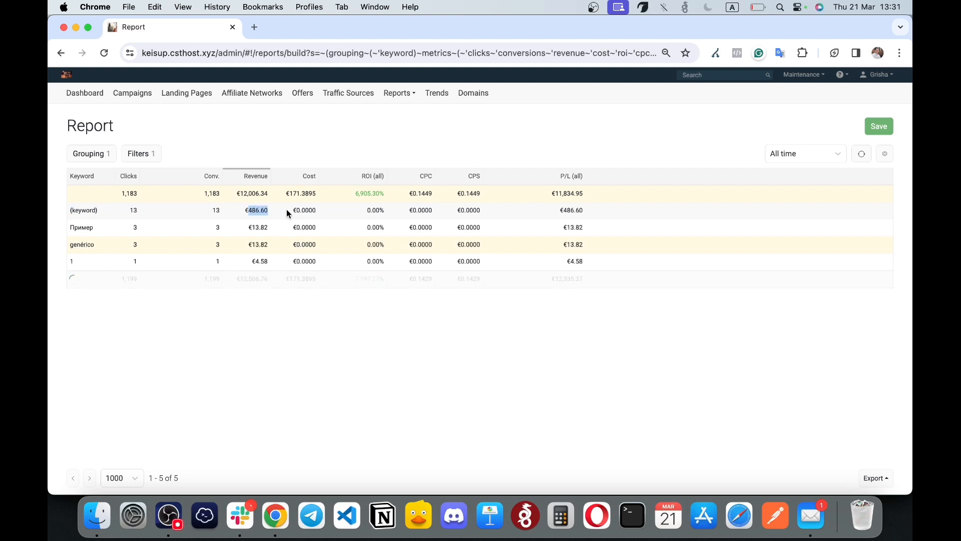
Replace the Keyword grouping with Date and time, apply it and look through the sales listed by date
{"action": "left_click", "coordinate": [245, 210]}
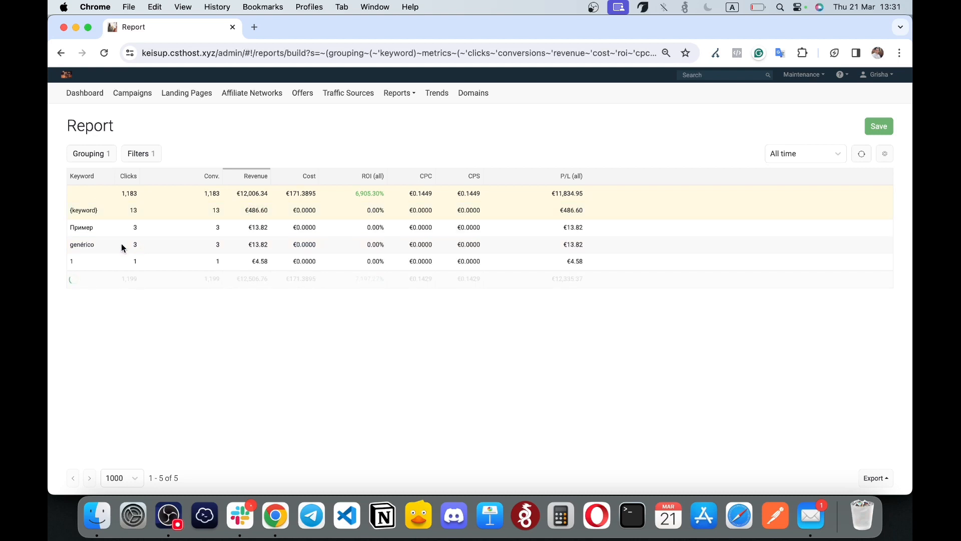
{"action": "left_click", "coordinate": [97, 155]}
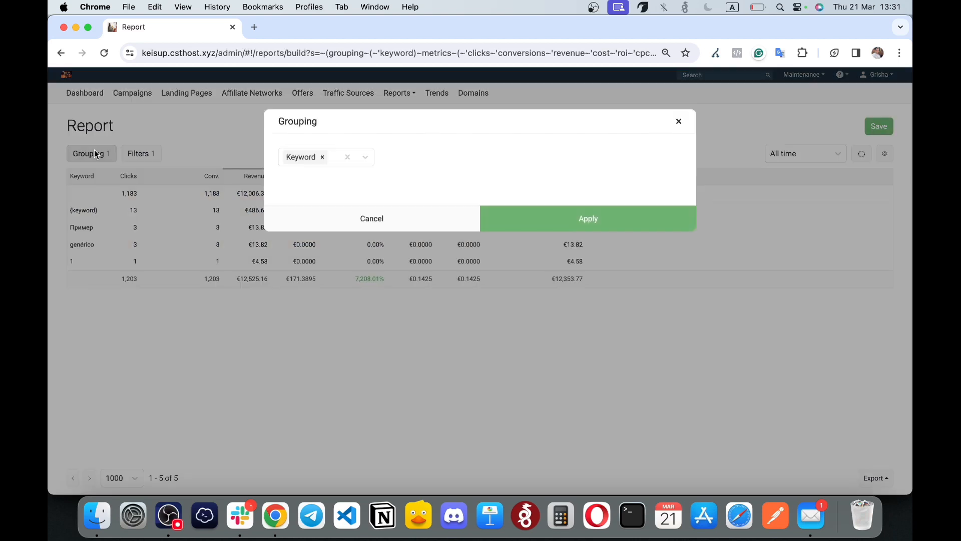
{"action": "left_click", "coordinate": [322, 166]}
{"action": "left_click", "coordinate": [320, 166]}
{"action": "scroll", "coordinate": [318, 235], "scroll_direction": "down", "scroll_amount": 3}
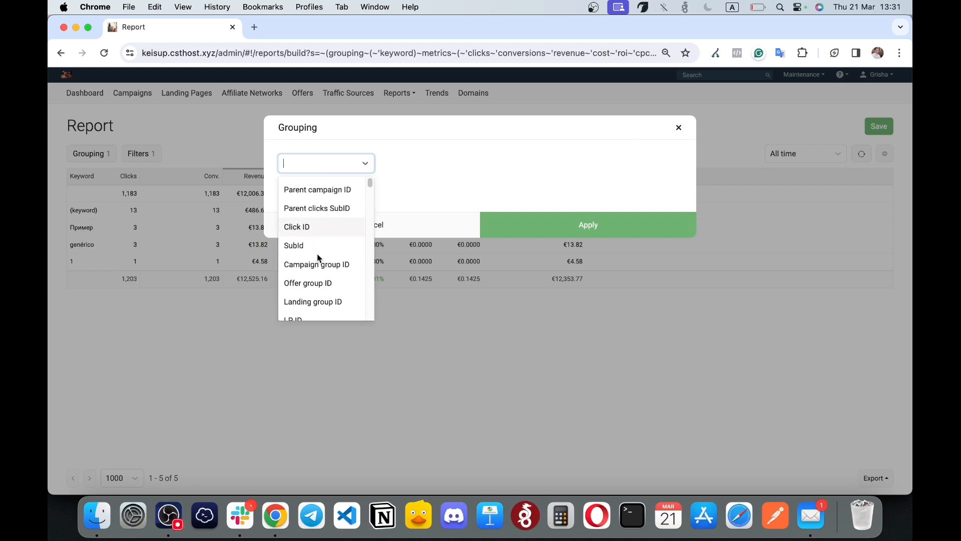
{"action": "scroll", "coordinate": [317, 194], "scroll_direction": "down", "scroll_amount": 3}
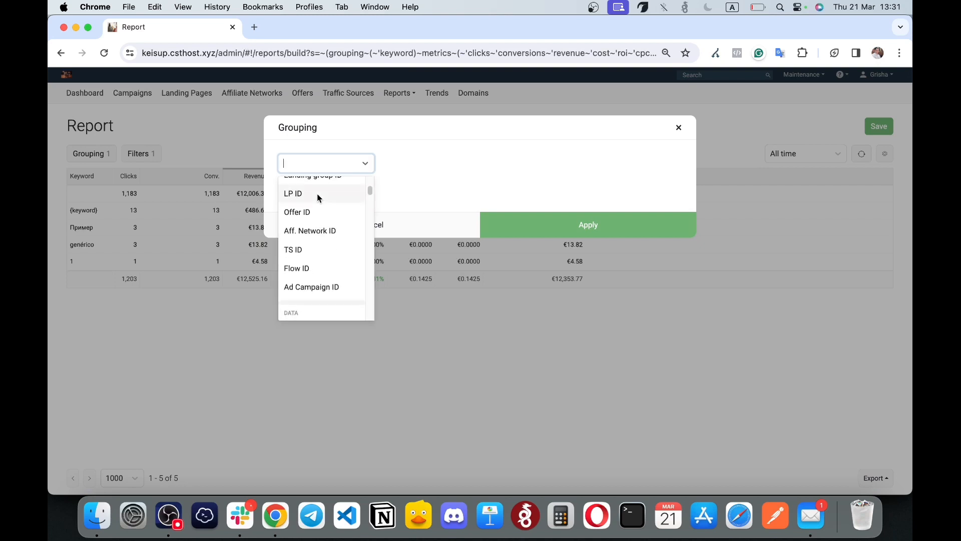
{"action": "scroll", "coordinate": [307, 250], "scroll_direction": "up", "scroll_amount": 2}
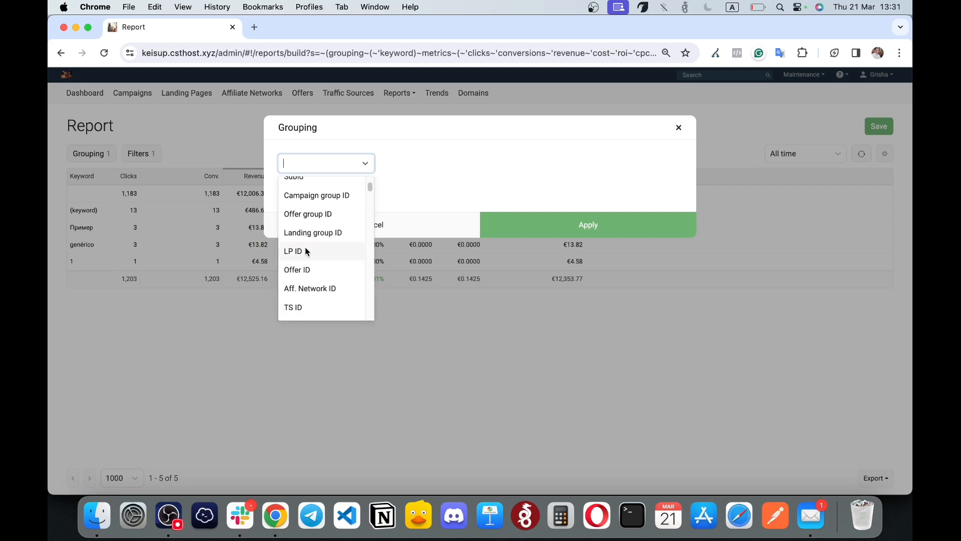
{"action": "scroll", "coordinate": [307, 250], "scroll_direction": "down", "scroll_amount": 3}
{"action": "scroll", "coordinate": [304, 248], "scroll_direction": "down", "scroll_amount": 5}
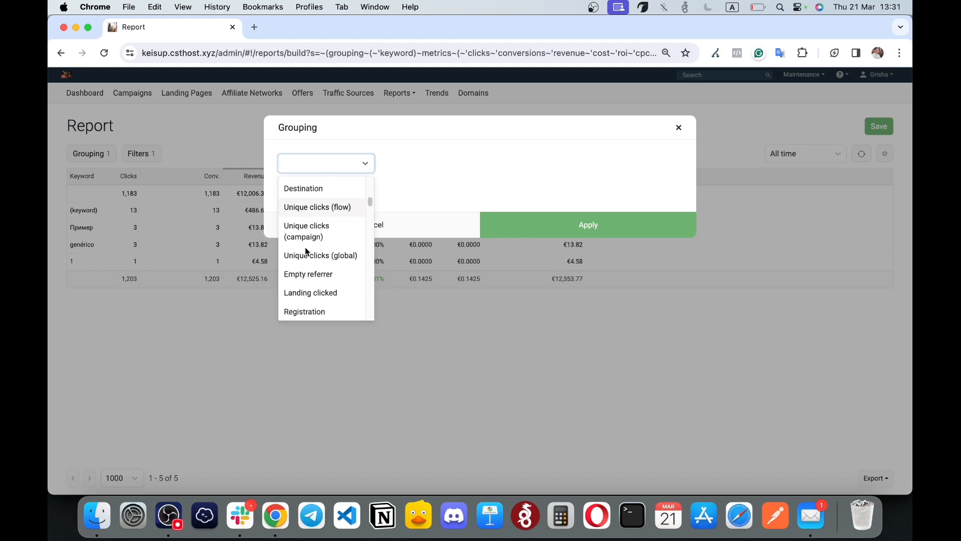
{"action": "scroll", "coordinate": [305, 247], "scroll_direction": "up", "scroll_amount": 3}
{"action": "left_click", "coordinate": [307, 220]}
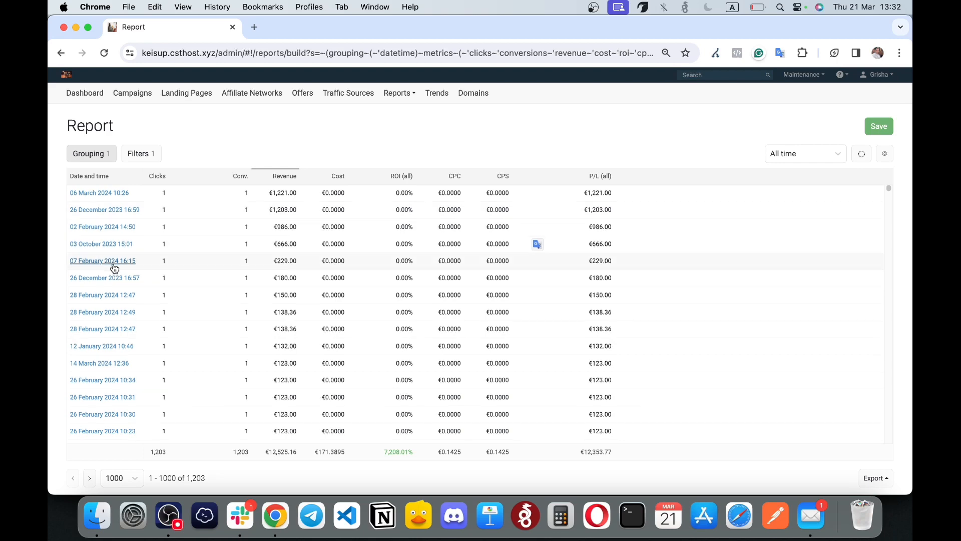
{"action": "scroll", "coordinate": [113, 264], "scroll_direction": "down", "scroll_amount": 3}
{"action": "scroll", "coordinate": [113, 268], "scroll_direction": "up", "scroll_amount": 3}
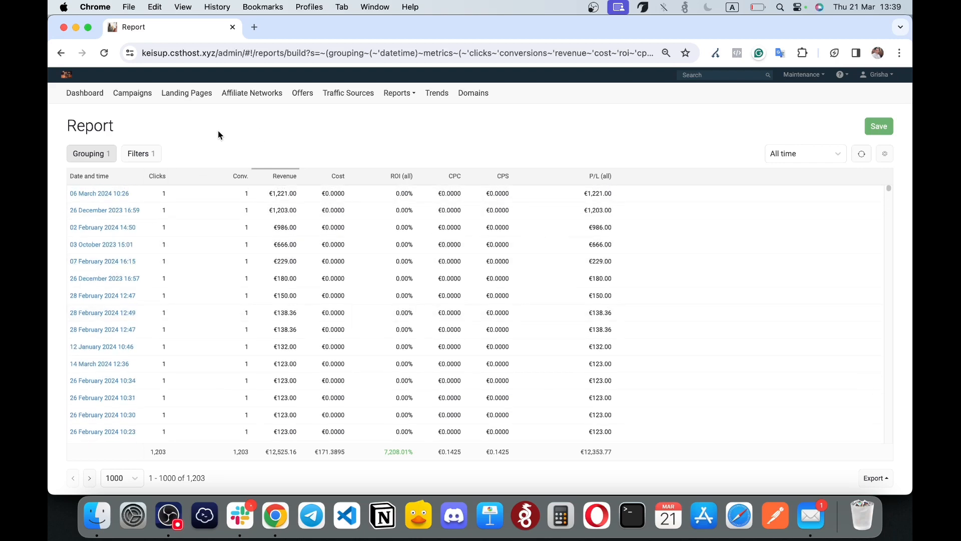
Clear the Date and time grouping and search the available groupings for "sub" to examine the Sub ID parameters
{"action": "left_click", "coordinate": [100, 155]}
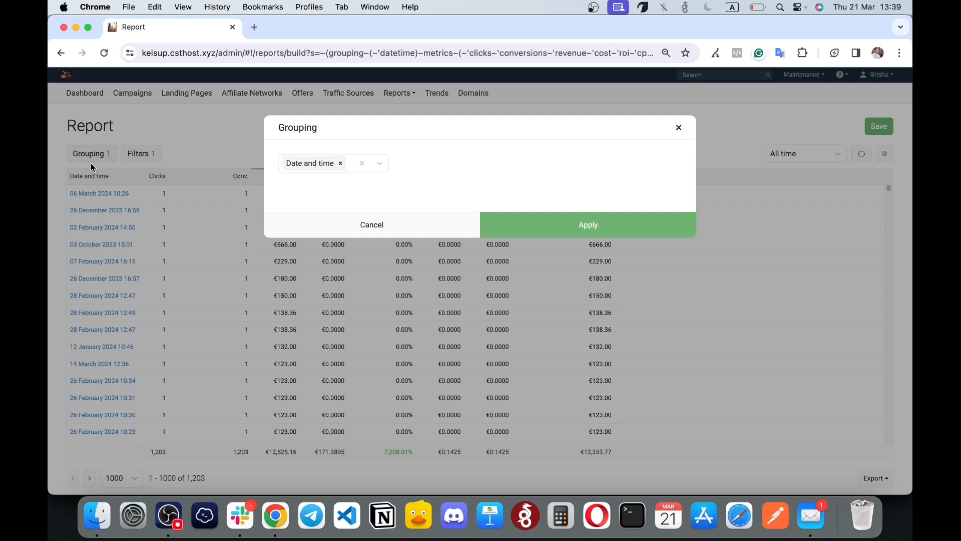
{"action": "left_click", "coordinate": [341, 163]}
{"action": "scroll", "coordinate": [316, 256], "scroll_direction": "down", "scroll_amount": 1}
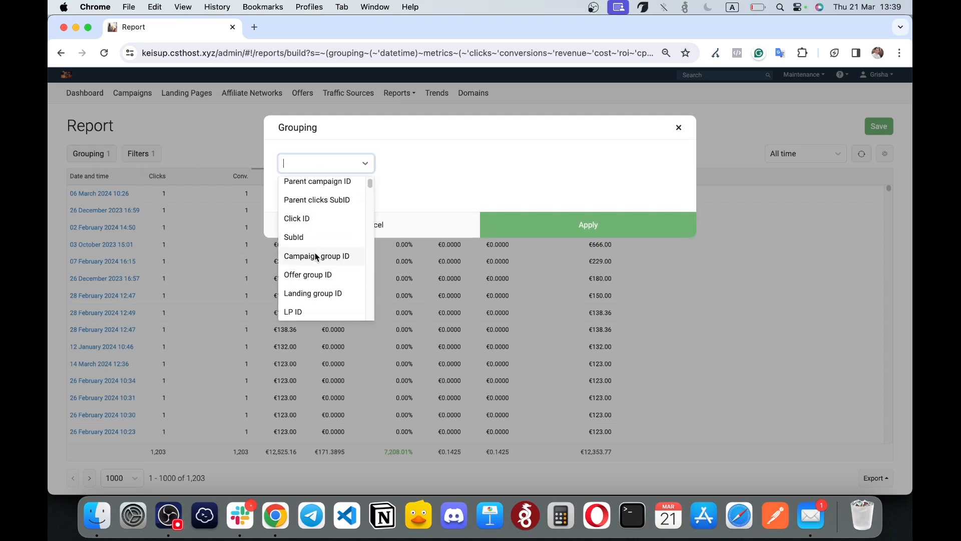
{"action": "scroll", "coordinate": [316, 256], "scroll_direction": "down", "scroll_amount": 3}
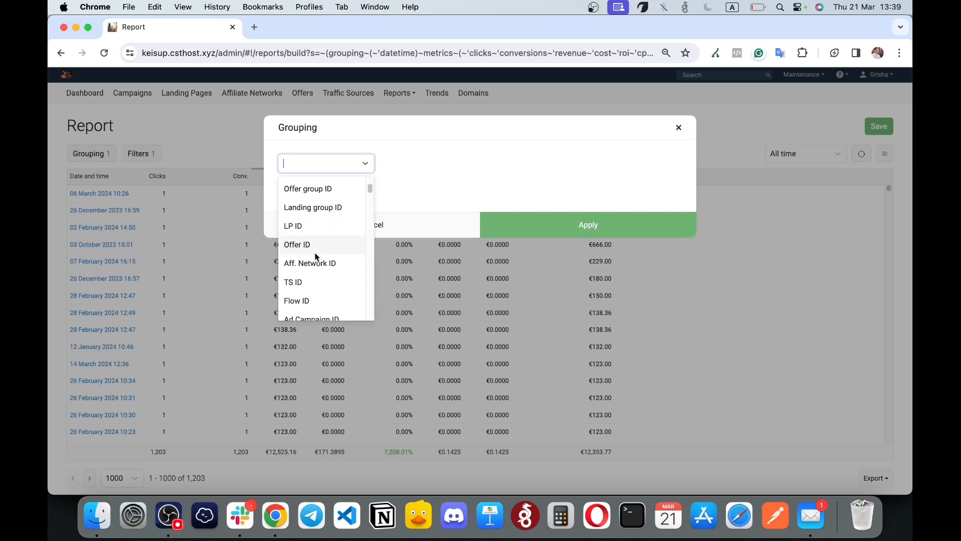
{"action": "type", "text": "sub"}
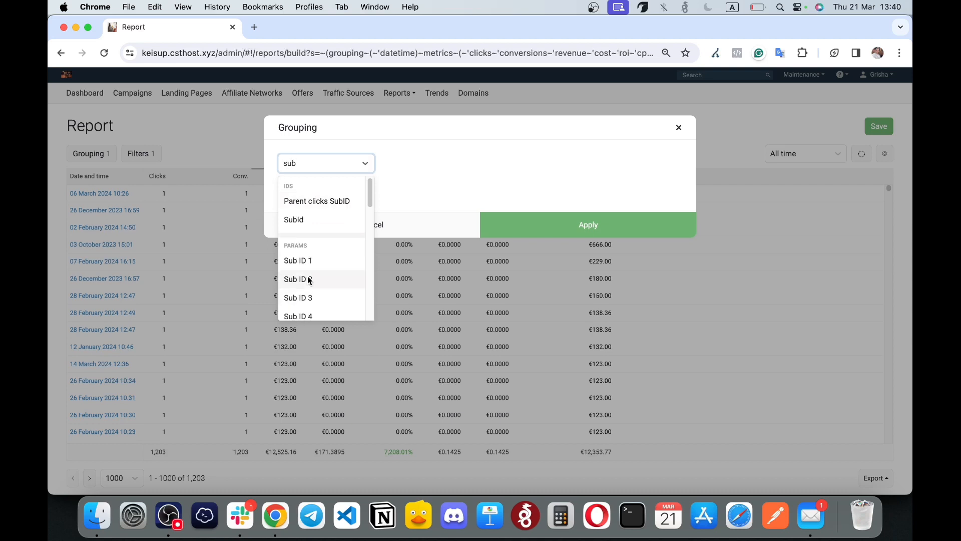
{"action": "scroll", "coordinate": [309, 281], "scroll_direction": "down", "scroll_amount": 2}
{"action": "scroll", "coordinate": [309, 280], "scroll_direction": "down", "scroll_amount": 3}
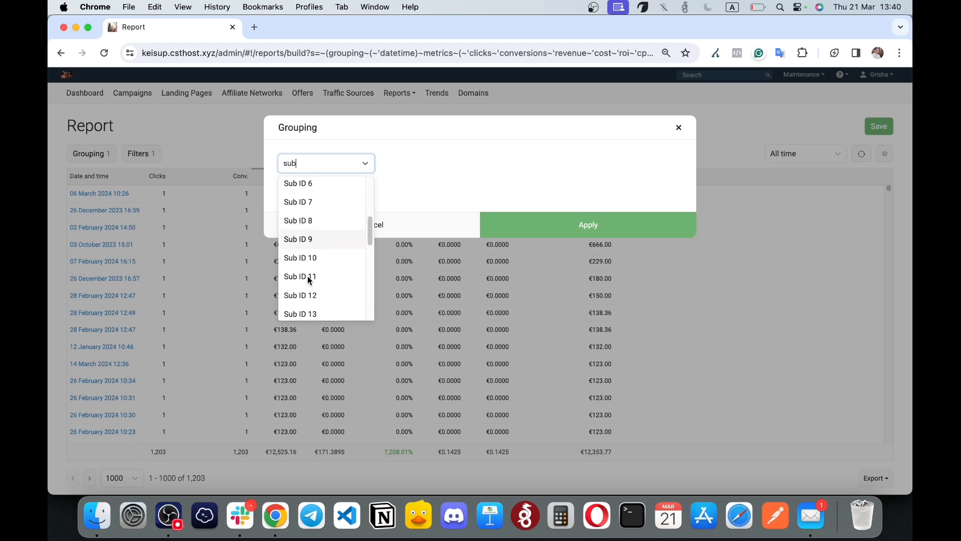
{"action": "scroll", "coordinate": [309, 280], "scroll_direction": "up", "scroll_amount": 5}
Search the grouping parameters for "crea" to find the creative parameter, and clear the search
{"action": "key", "text": "super+a"}
{"action": "key", "text": "BackSpace"}
{"action": "type", "text": "crea"}
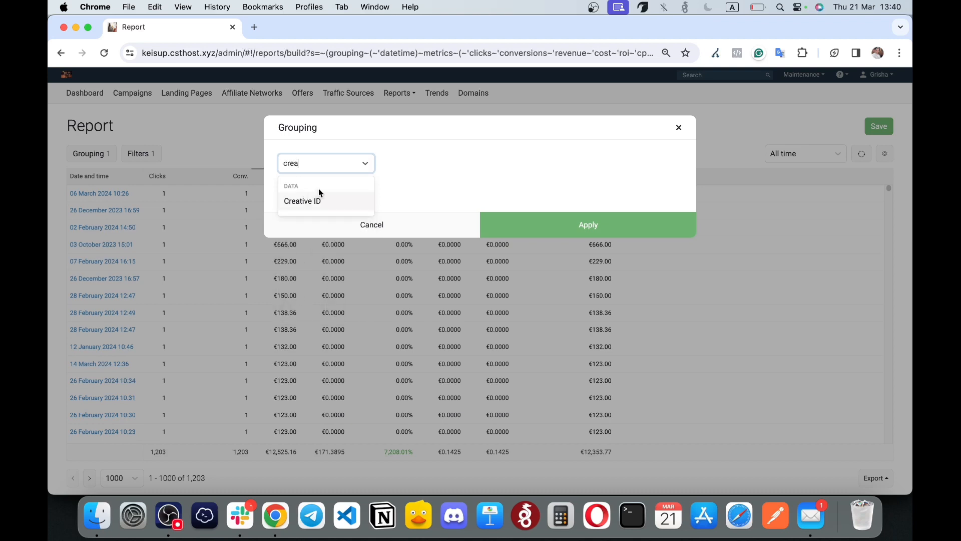
{"action": "key", "text": "super+a"}
{"action": "key", "text": "BackSpace"}
{"action": "key", "text": "Escape"}
Try IP as the report grouping and cancel the grouping change
{"action": "left_click", "coordinate": [319, 161]}
{"action": "scroll", "coordinate": [308, 251], "scroll_direction": "down", "scroll_amount": 2}
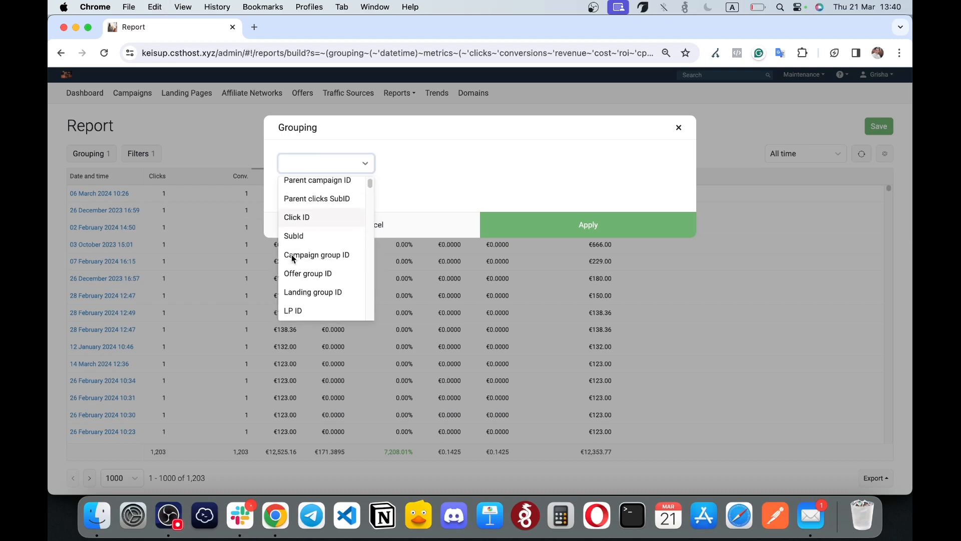
{"action": "type", "text": "ip"}
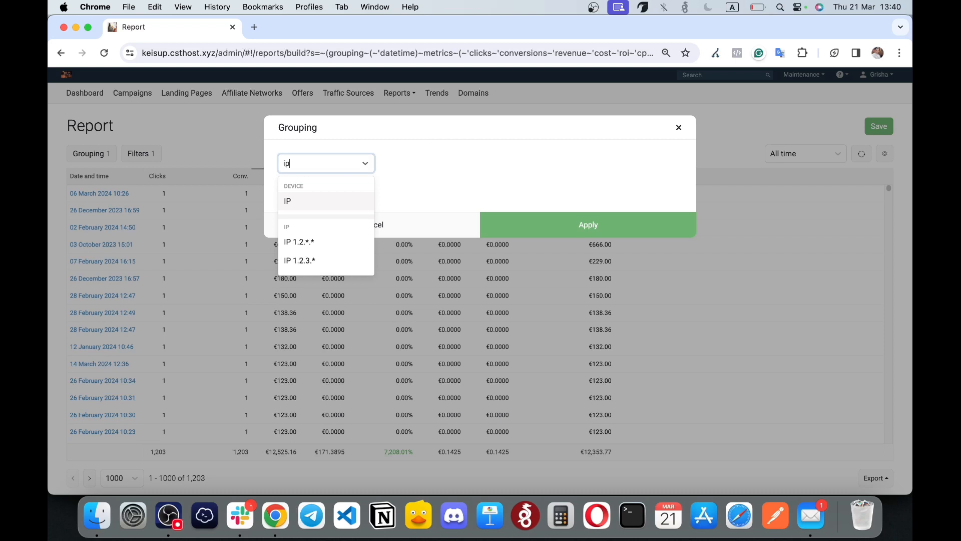
{"action": "left_click", "coordinate": [307, 201]}
{"action": "left_click", "coordinate": [417, 231]}
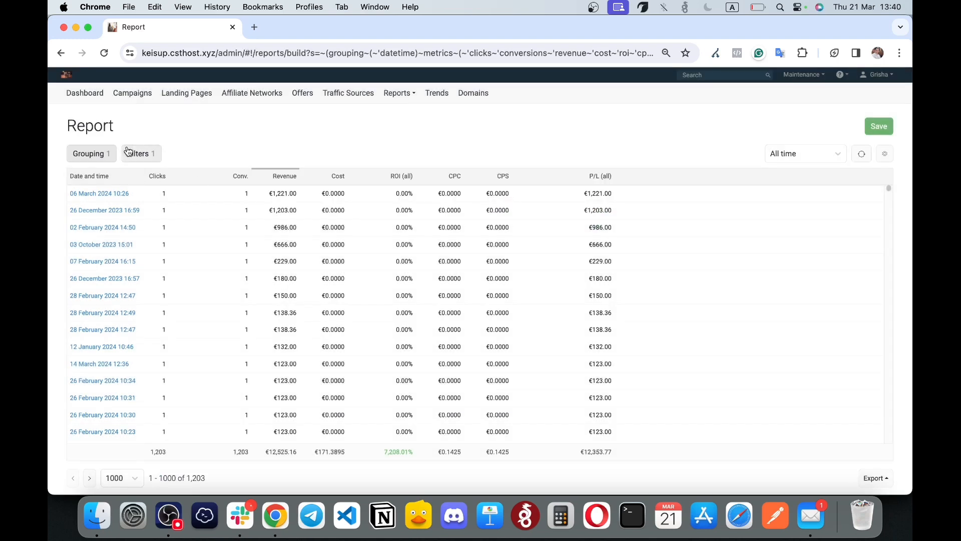
Try replacing the report's Sale filter with the IPv4 only filter set to Yes
{"action": "left_click", "coordinate": [140, 154]}
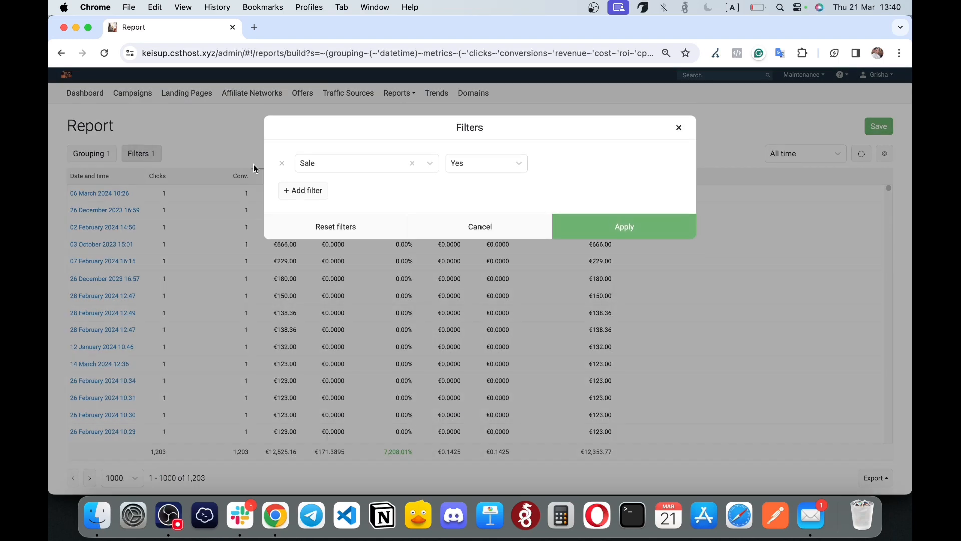
{"action": "left_click", "coordinate": [283, 165]}
{"action": "left_click", "coordinate": [304, 161]}
{"action": "left_click", "coordinate": [344, 167]}
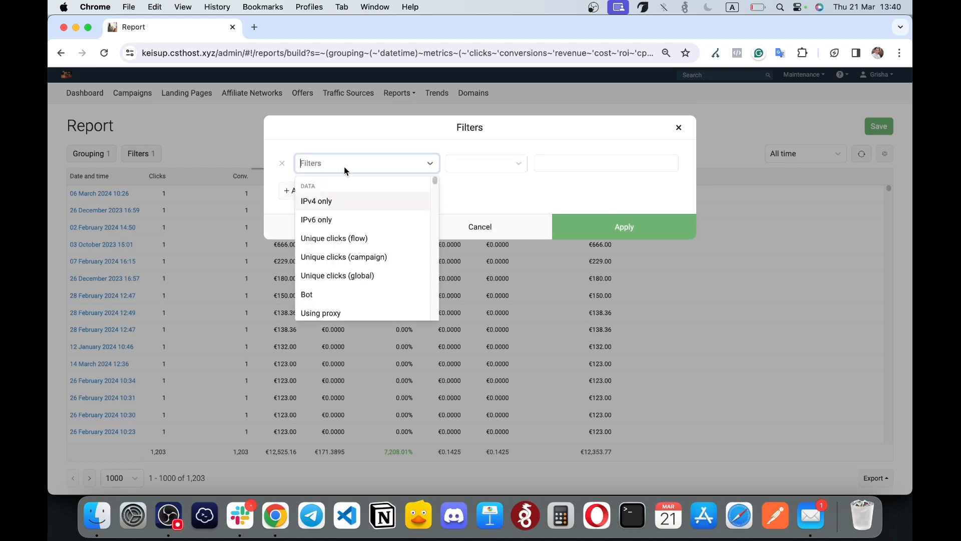
{"action": "scroll", "coordinate": [337, 217], "scroll_direction": "down", "scroll_amount": 1}
{"action": "scroll", "coordinate": [338, 217], "scroll_direction": "up", "scroll_amount": 1}
{"action": "left_click", "coordinate": [329, 201]}
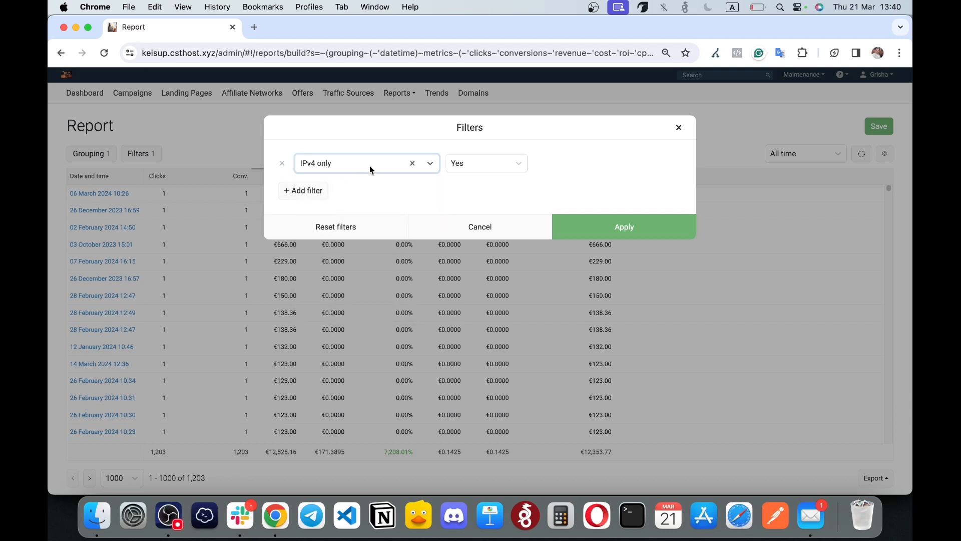
Switch the filter parameter to Unique clicks (flow)
{"action": "left_click", "coordinate": [366, 163]}
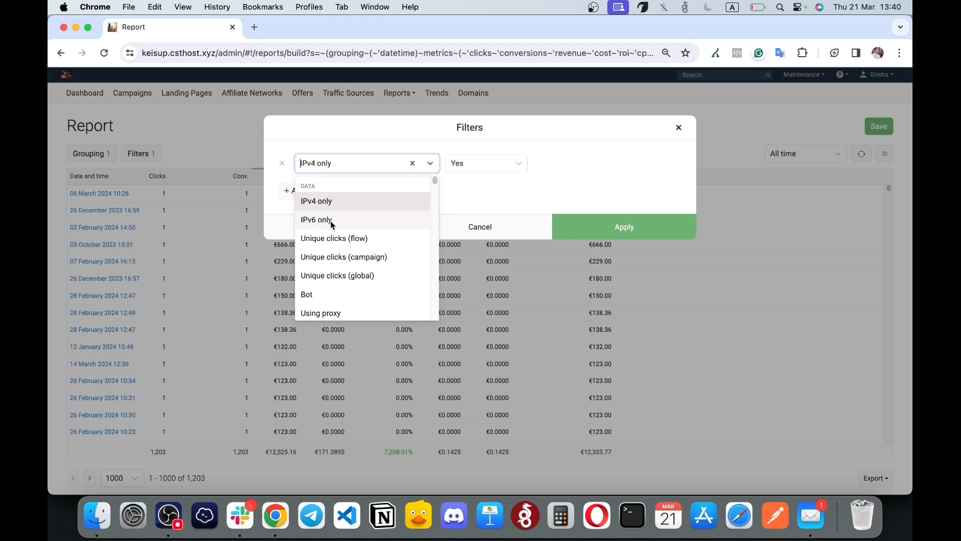
{"action": "scroll", "coordinate": [351, 235], "scroll_direction": "down", "scroll_amount": 1}
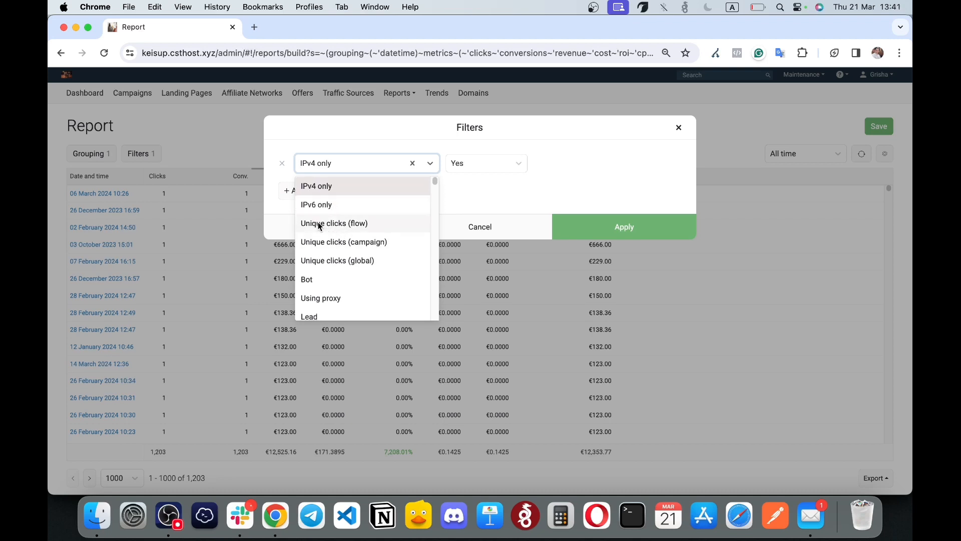
{"action": "left_click", "coordinate": [326, 221]}
Review the remaining filter parameters, such as Bot, Lead, Rejected, Deposits and Campaign, and discard the filter changes
{"action": "left_click", "coordinate": [332, 169]}
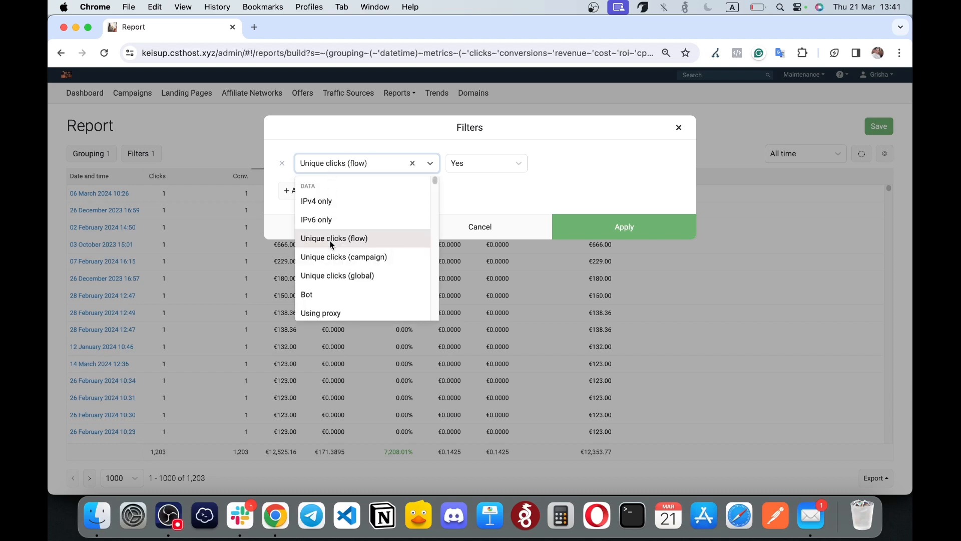
{"action": "scroll", "coordinate": [331, 245], "scroll_direction": "down", "scroll_amount": 3}
{"action": "scroll", "coordinate": [336, 261], "scroll_direction": "down", "scroll_amount": 2}
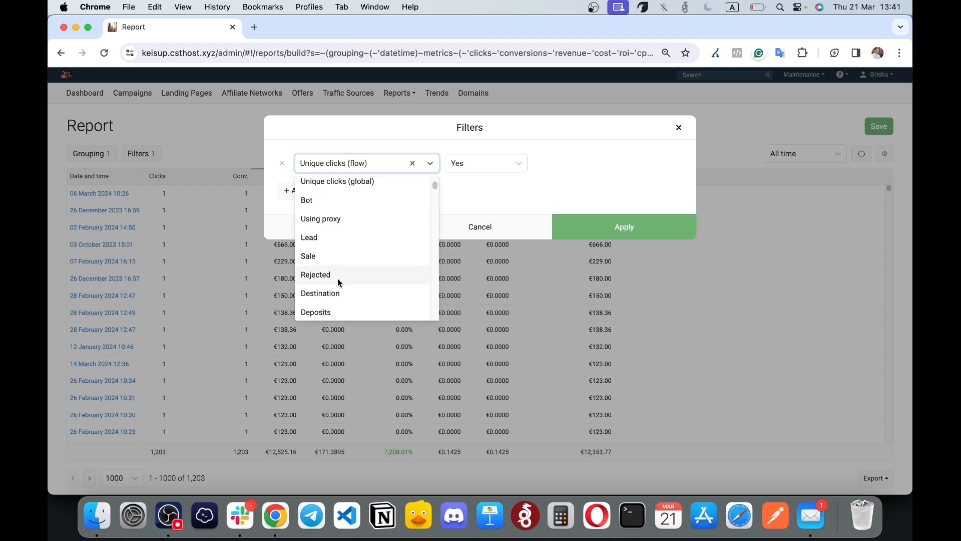
{"action": "scroll", "coordinate": [337, 300], "scroll_direction": "down", "scroll_amount": 2}
{"action": "scroll", "coordinate": [336, 306], "scroll_direction": "down", "scroll_amount": 1}
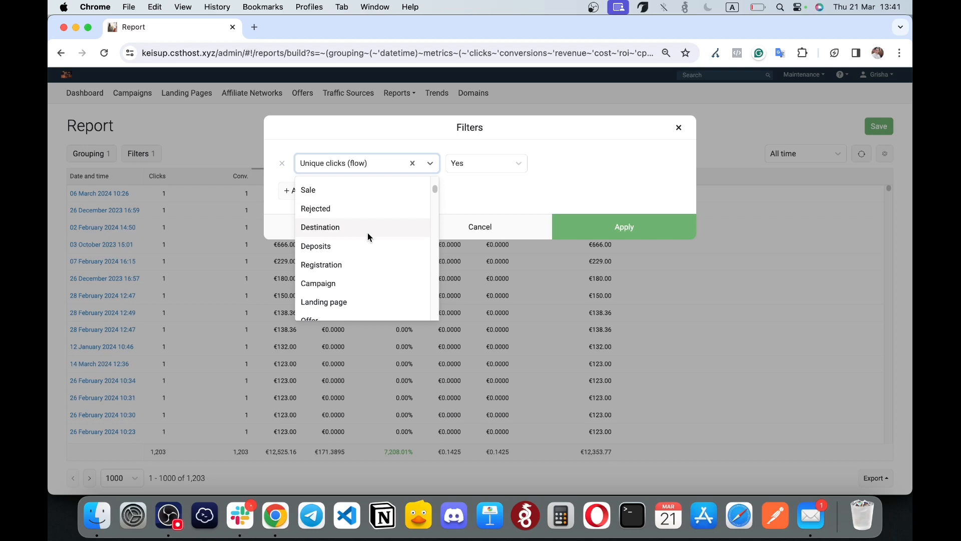
{"action": "left_click", "coordinate": [528, 234]}
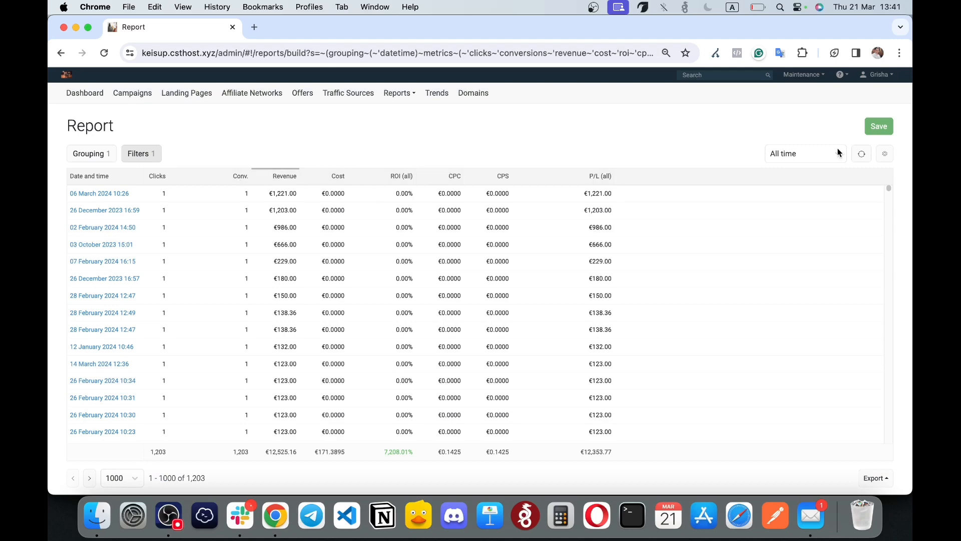
Review the metrics available as report columns, from conversion rates and EPC to LP CTR, and close the settings without applying
{"action": "left_click", "coordinate": [887, 153]}
{"action": "scroll", "coordinate": [415, 331], "scroll_direction": "down", "scroll_amount": 10}
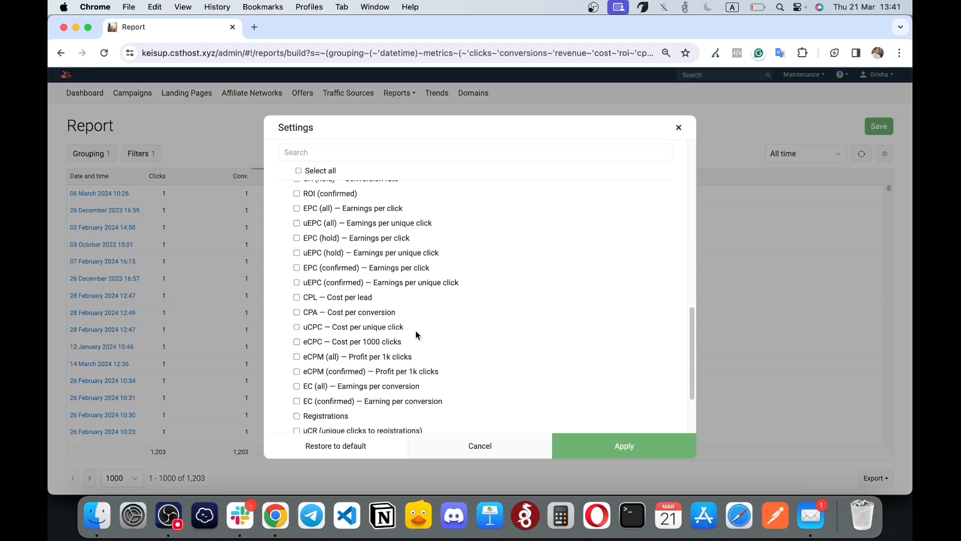
{"action": "scroll", "coordinate": [325, 281], "scroll_direction": "up", "scroll_amount": 2}
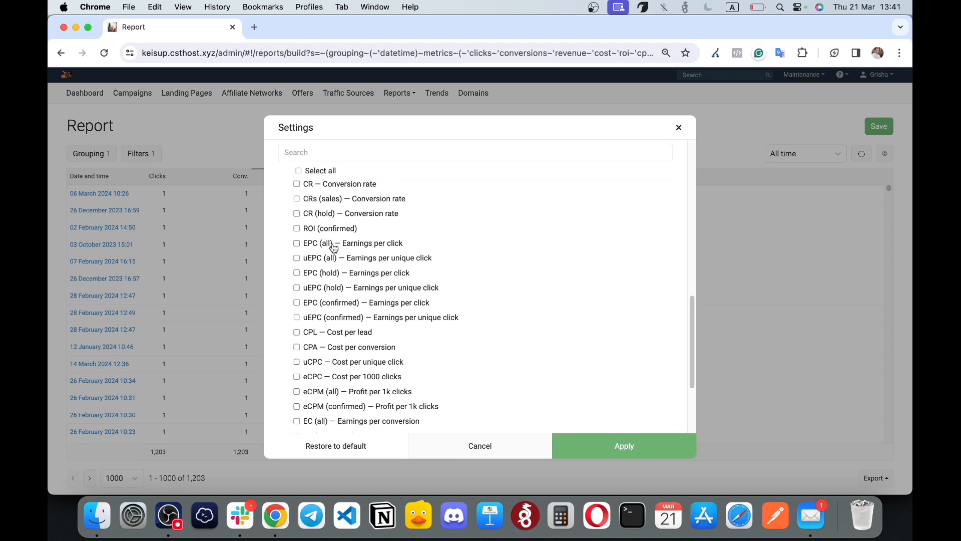
{"action": "scroll", "coordinate": [334, 248], "scroll_direction": "down", "scroll_amount": 5}
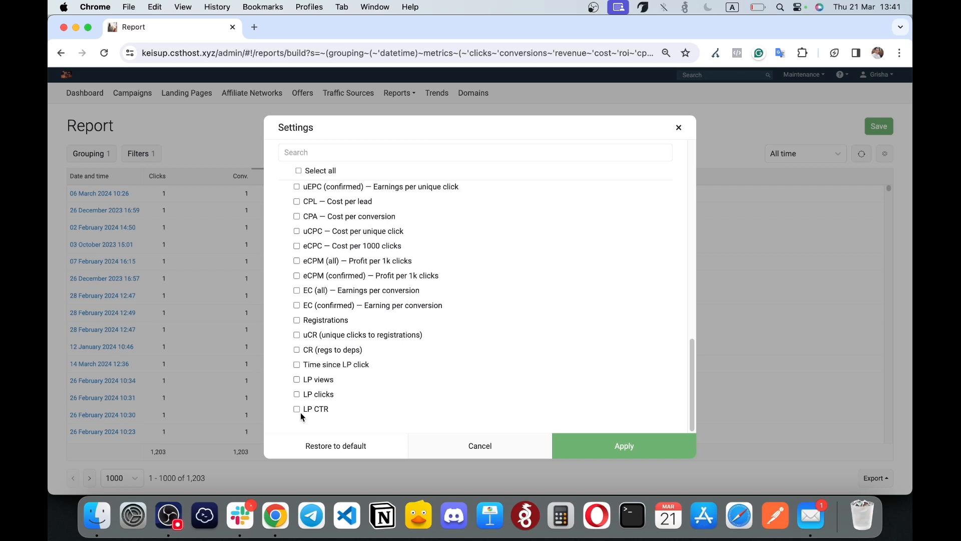
{"action": "left_click", "coordinate": [486, 455]}
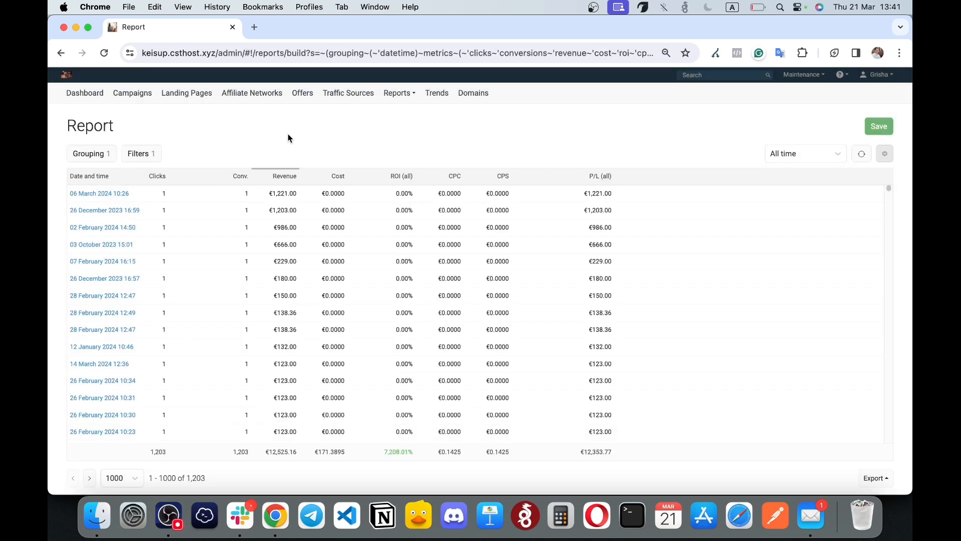